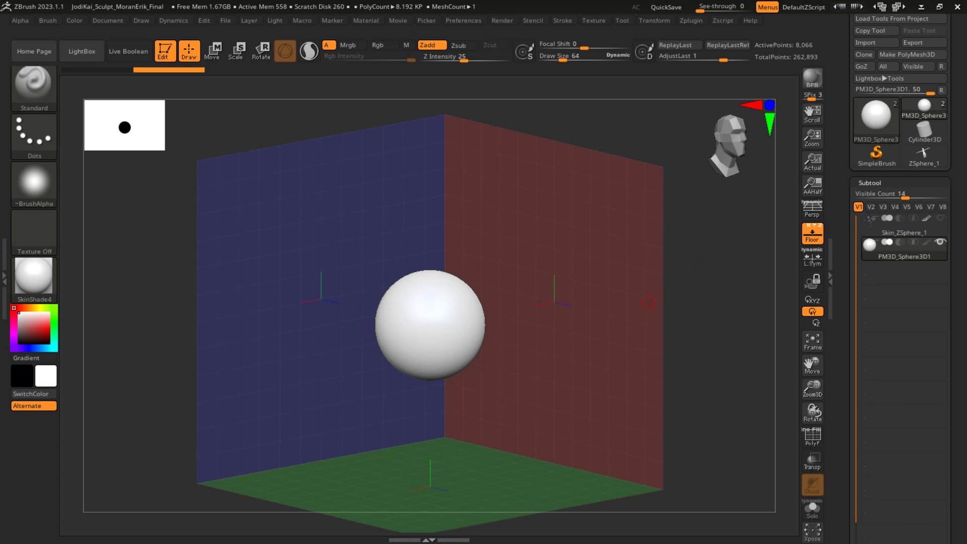
mouse_move(632, 291)
left_mouse_down()
mouse_move(612, 289)
mouse_move(642, 294)
mouse_move(629, 317)
mouse_move(627, 308)
left_mouse_up()
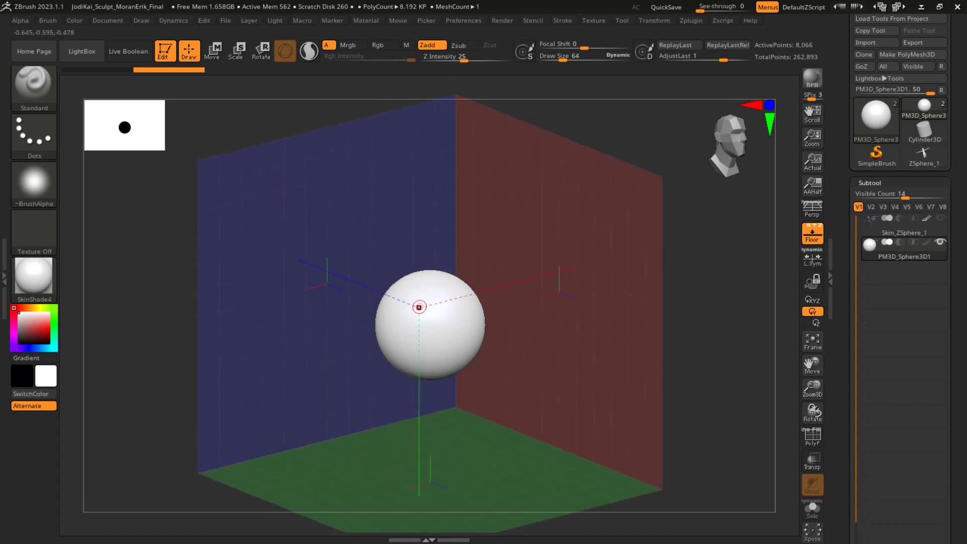
mouse_move(544, 300)
left_mouse_down()
mouse_move(522, 299)
mouse_move(518, 280)
mouse_move(526, 292)
left_mouse_up()
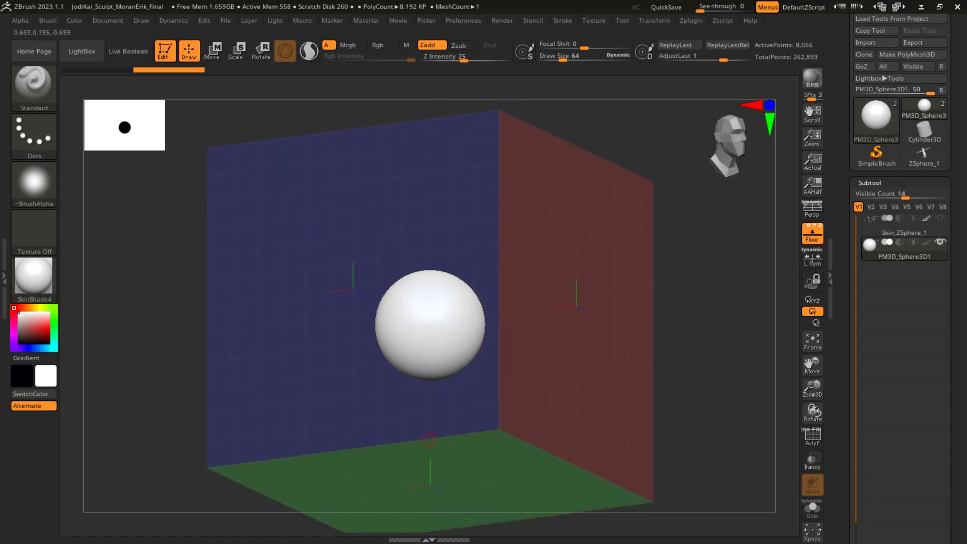
mouse_move(508, 236)
left_mouse_down()
mouse_move(544, 233)
mouse_move(559, 218)
mouse_move(555, 210)
mouse_move(520, 239)
mouse_move(533, 242)
mouse_move(509, 249)
left_mouse_up()
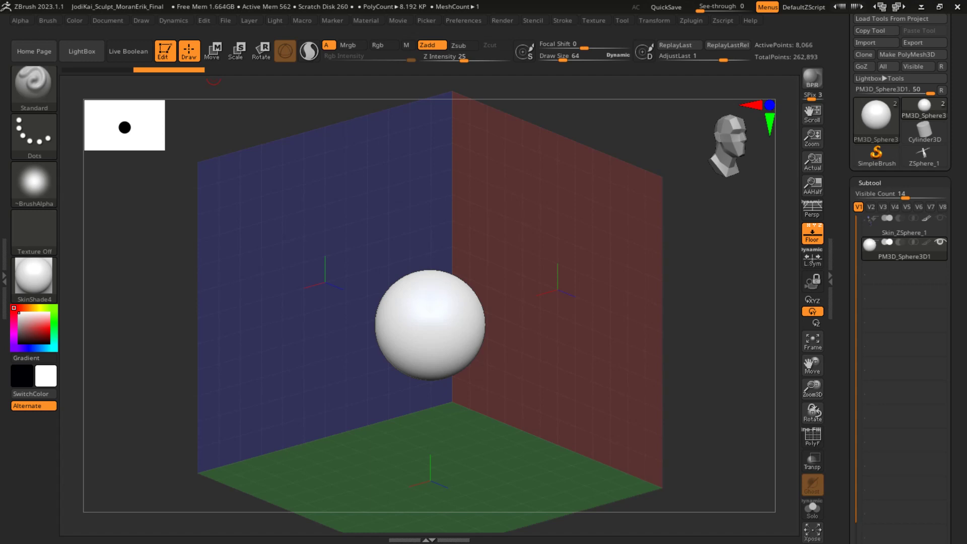
Step: Expand the Front-Back settings of the floor grid to reach its reference map slots
left_click(141, 21)
scroll(201, 272, "down", 5)
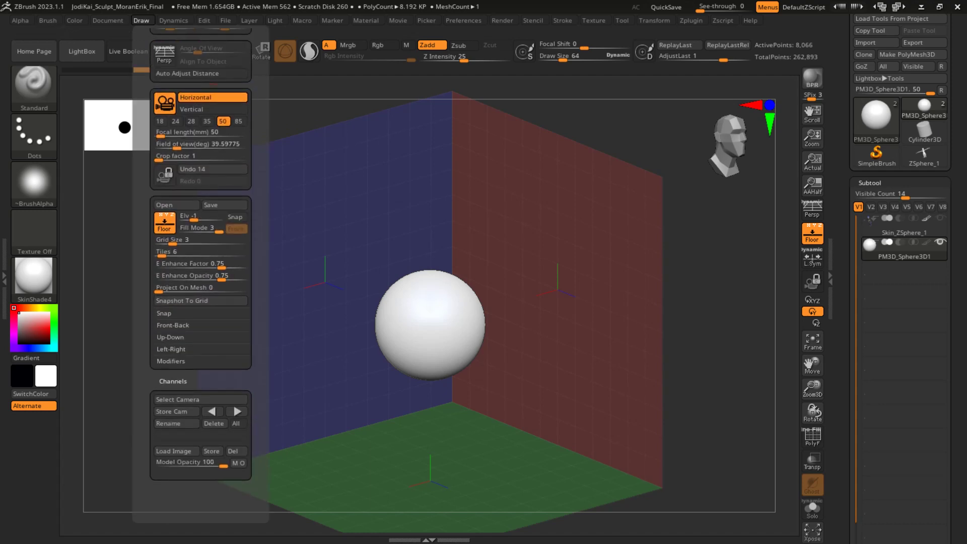
left_click(173, 325)
scroll(201, 322, "down", 1)
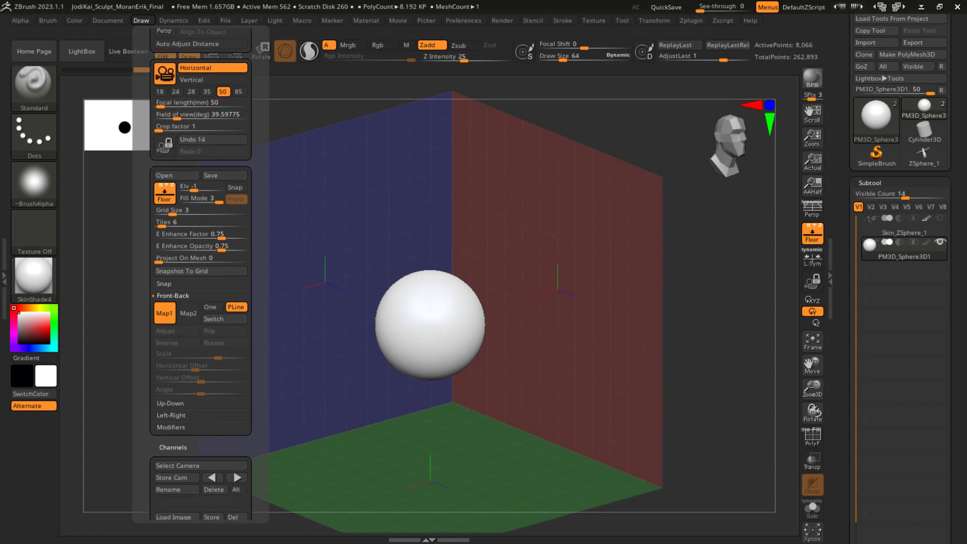
scroll(200, 272, "up", 8)
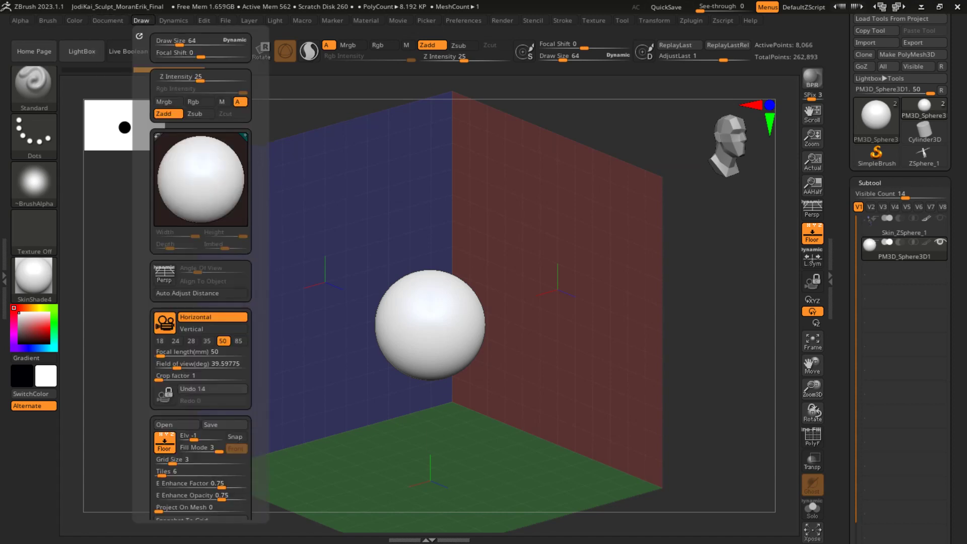
scroll(200, 272, "down", 4)
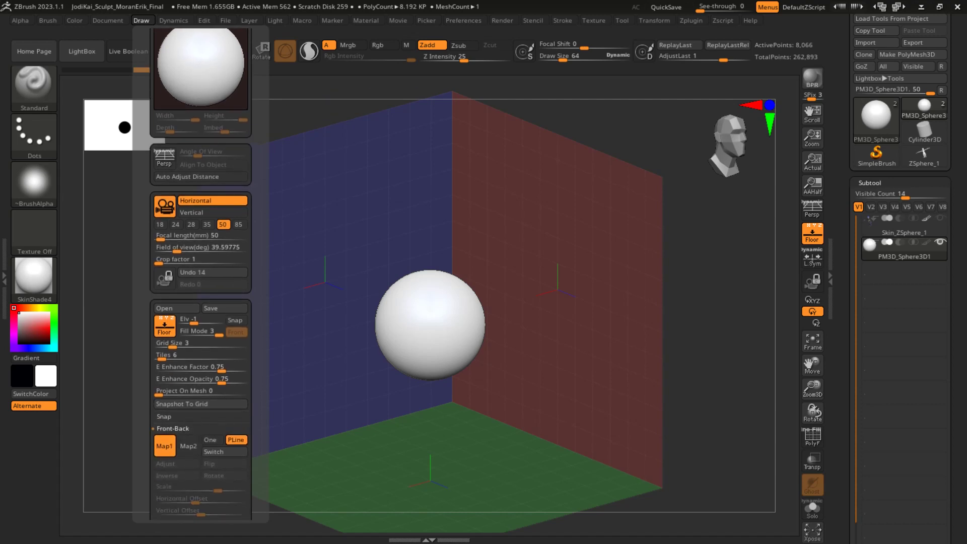
scroll(200, 272, "down", 6)
left_click(173, 260)
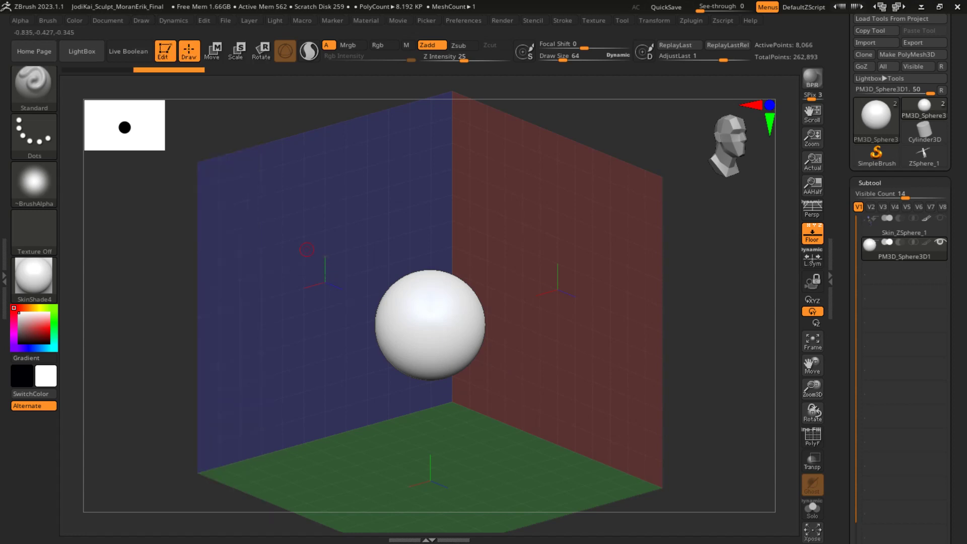
Step: Import Jodi Kai Front.png from the Character Model Finished folder as Map1 of the Front-Back grid plane
left_click(141, 20)
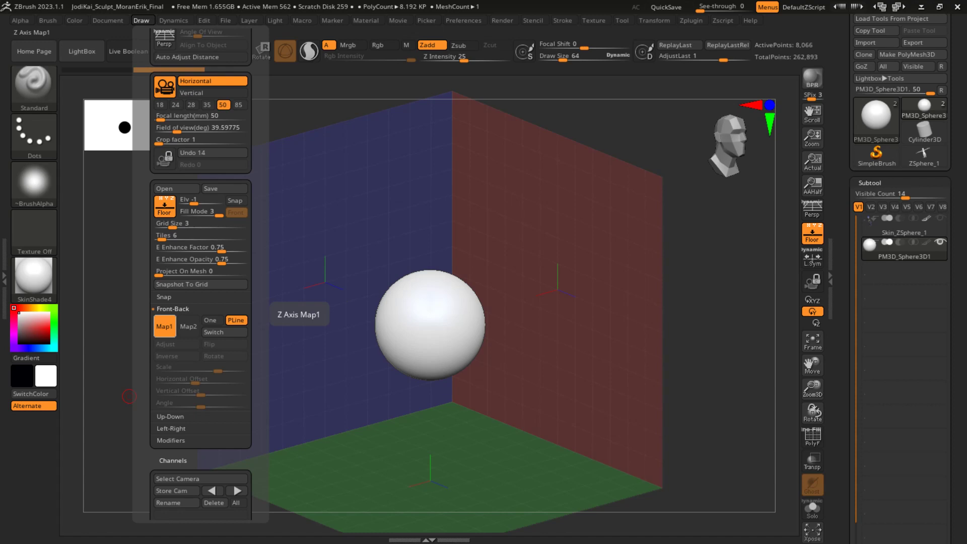
left_click(165, 326)
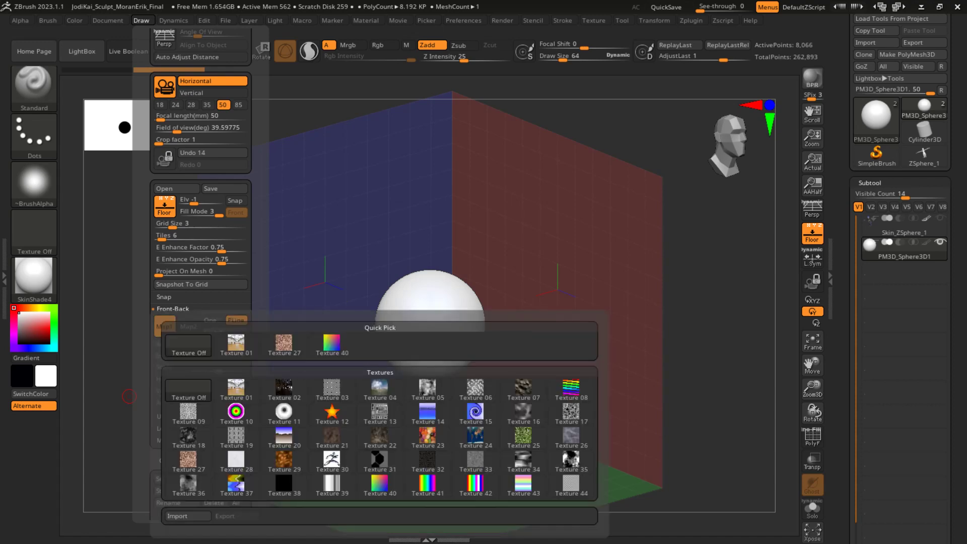
left_click(186, 516)
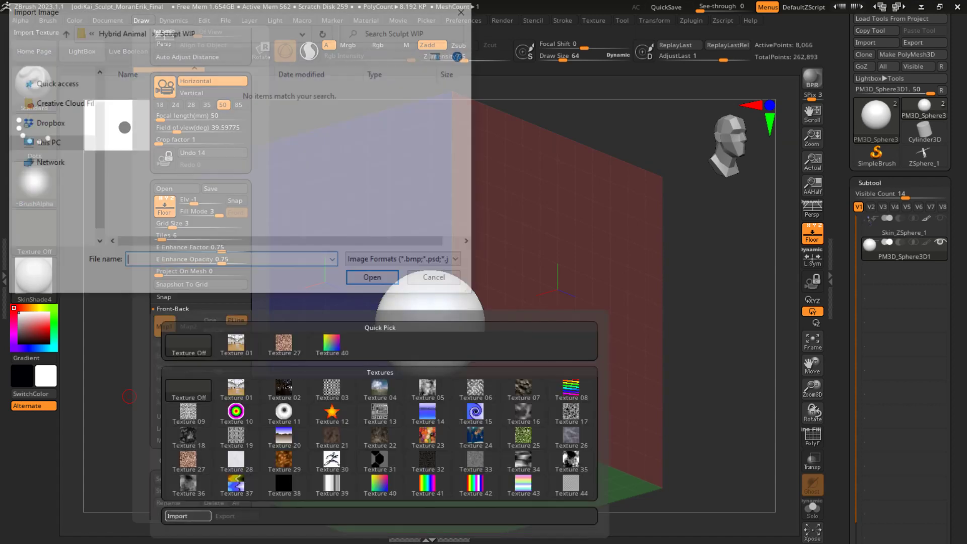
left_click(64, 32)
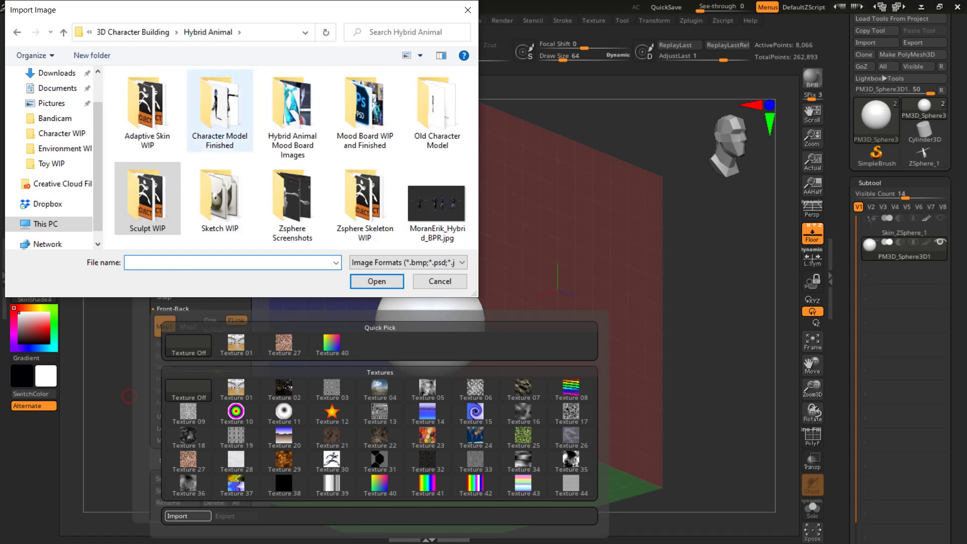
double_click(220, 113)
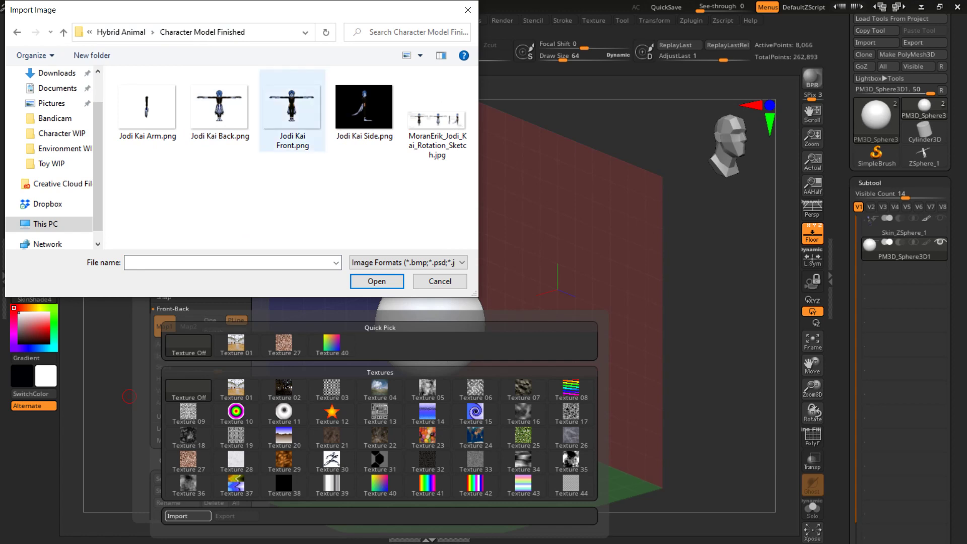
left_click(272, 145)
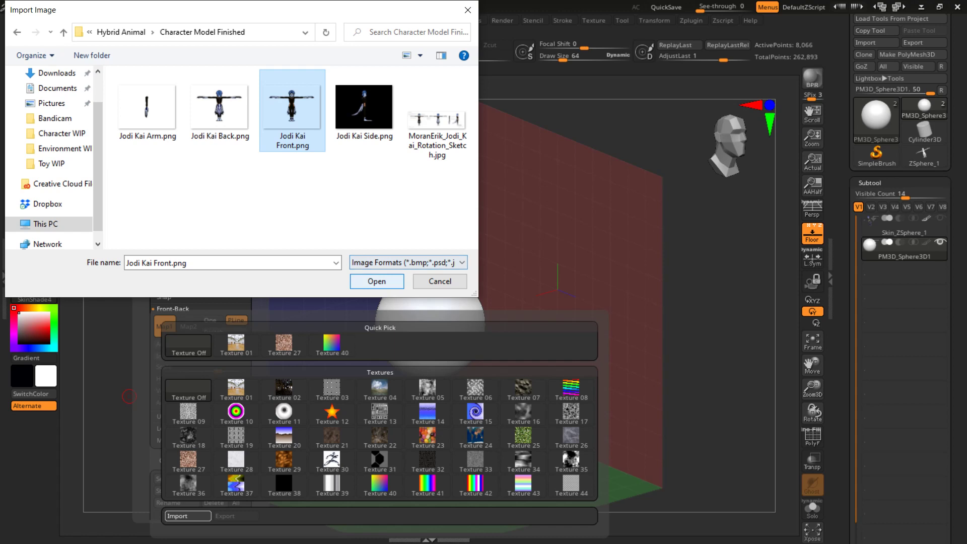
left_click(377, 281)
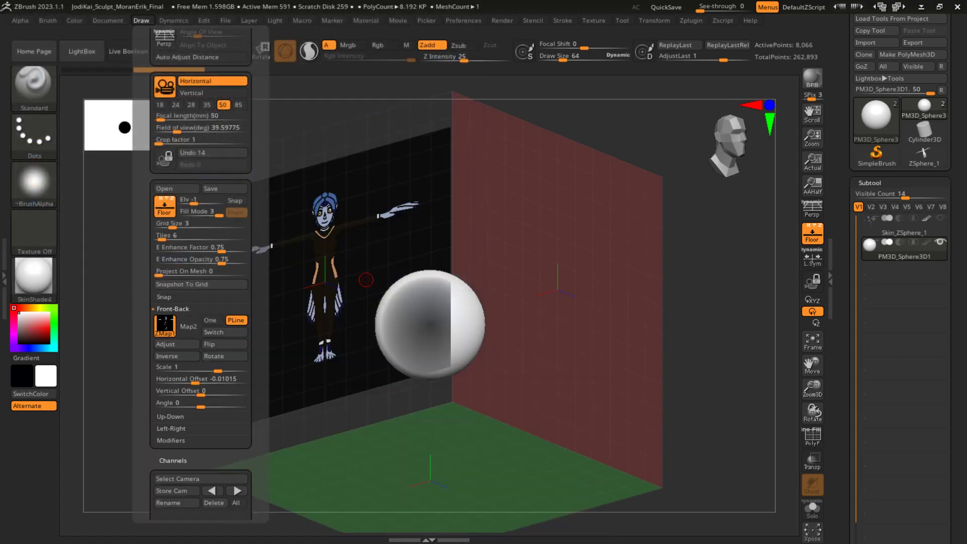
Step: Adjust the front reference image to scale 1.47568, horizontal offset -0.01352 and vertical offset 0.0914
left_click_drag(456, 458, 353, 428)
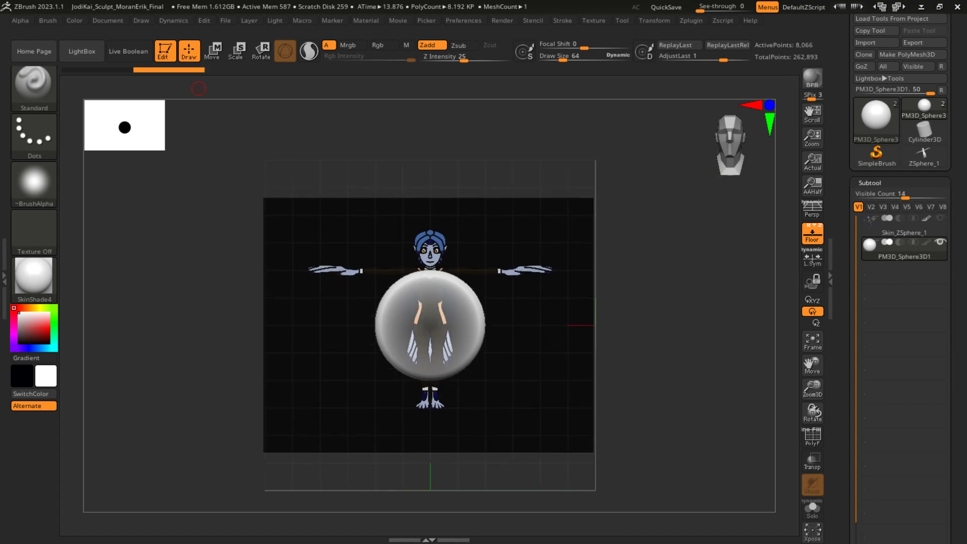
left_click(141, 20)
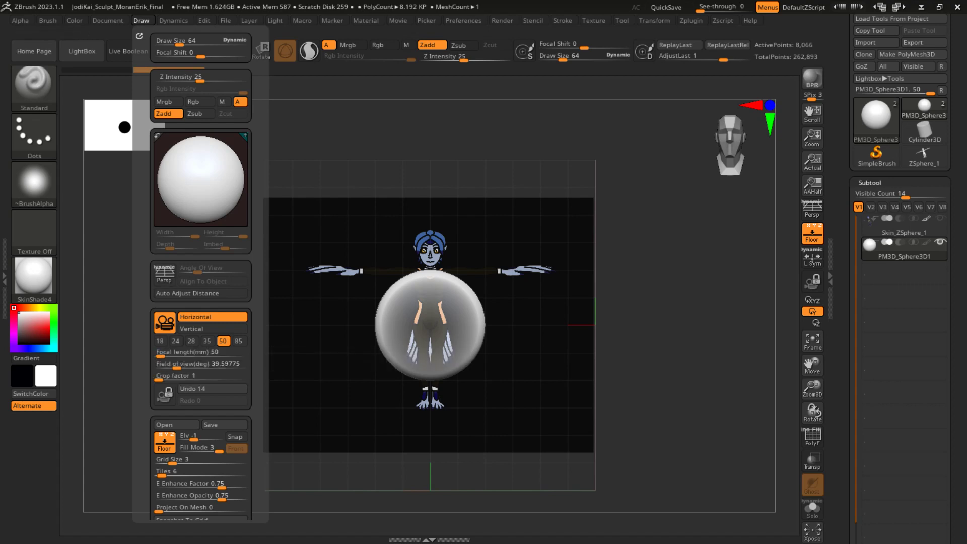
scroll(201, 373, "down", 5)
scroll(201, 262, "up", 2)
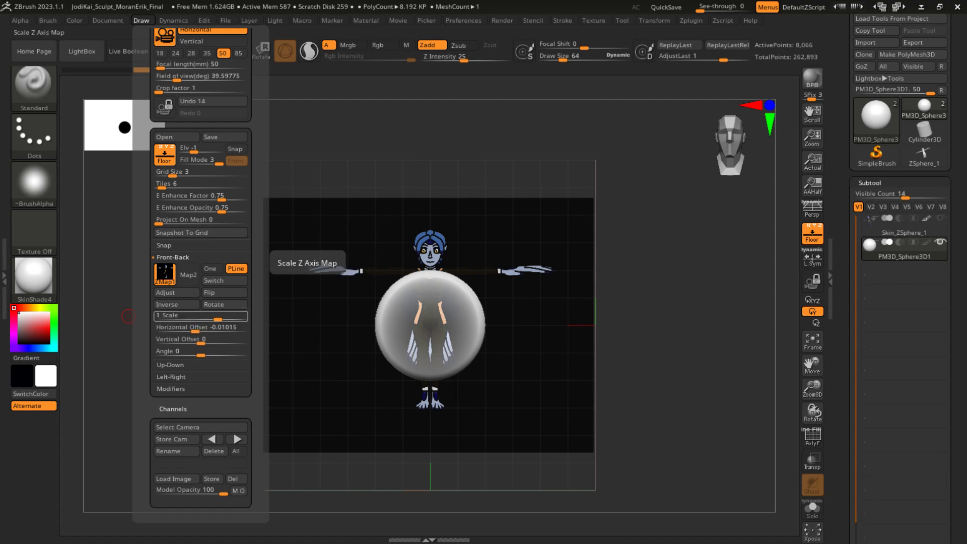
left_click_drag(218, 316, 200, 352)
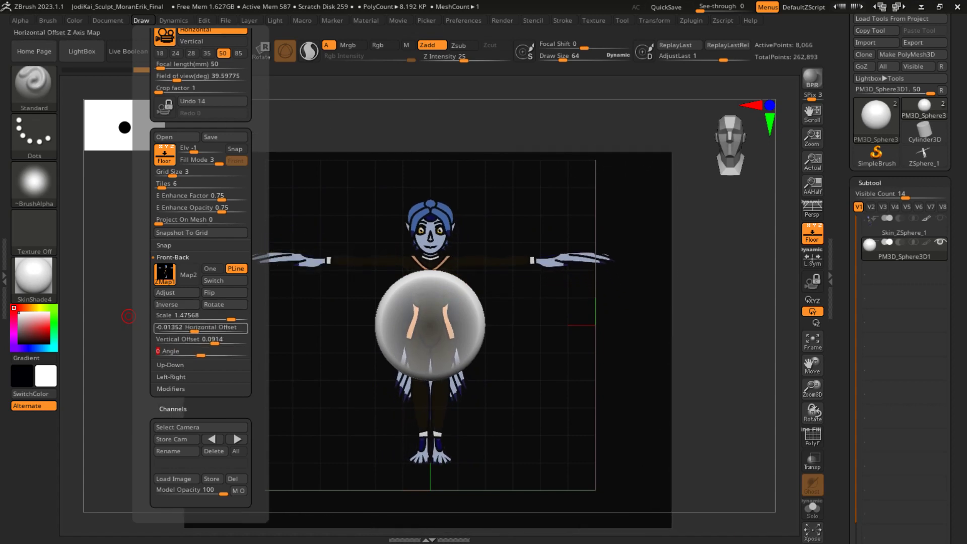
Step: Set the Front-Back reference image's scale to 1
left_click_drag(230, 316, 216, 316)
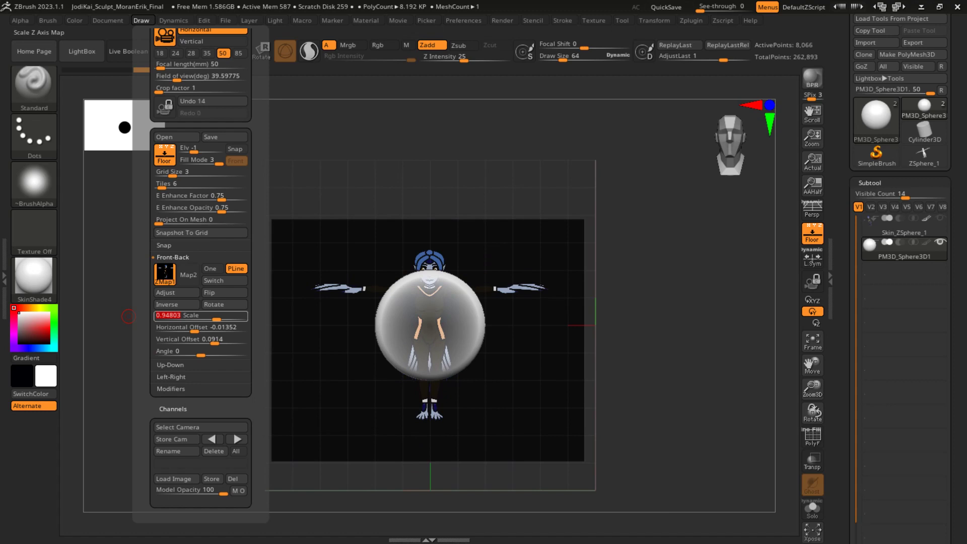
type("1")
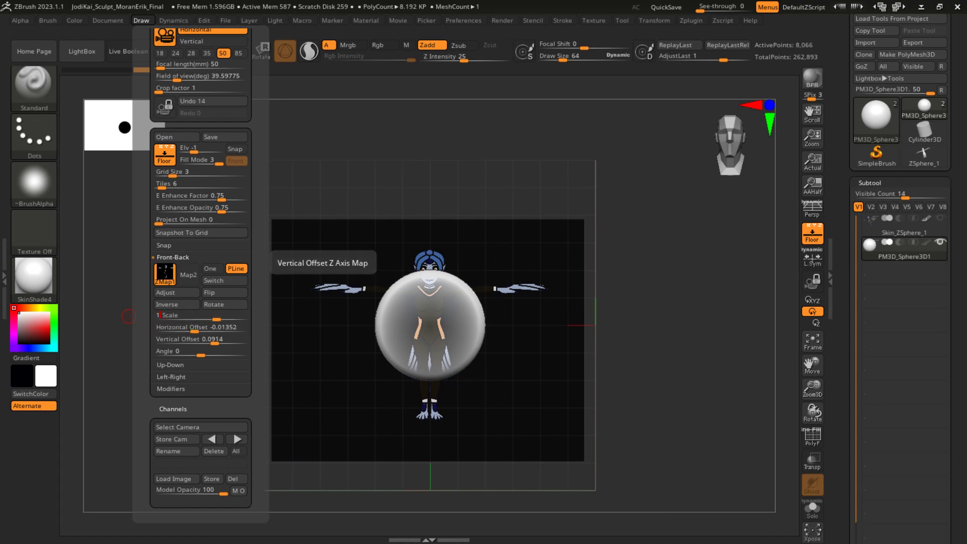
left_click(202, 316)
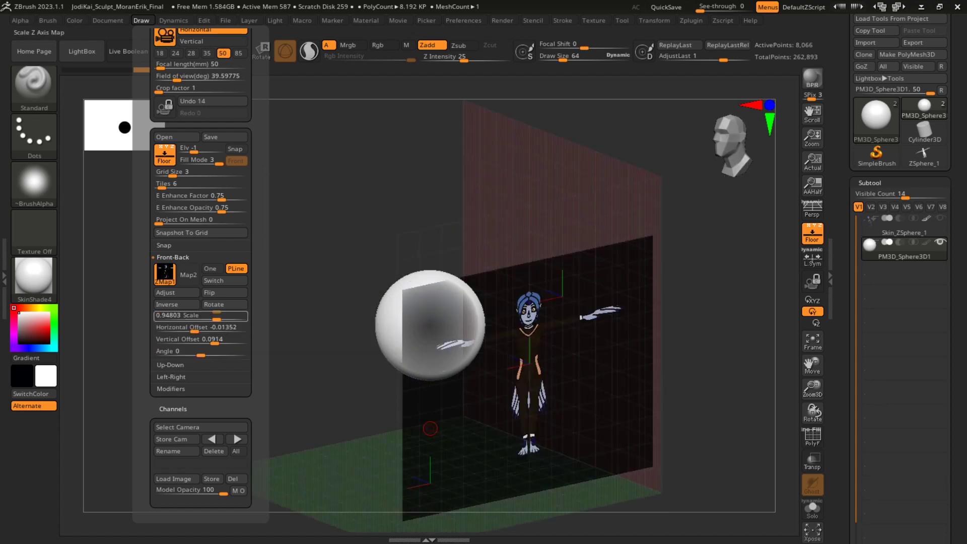
type("1")
key("Return")
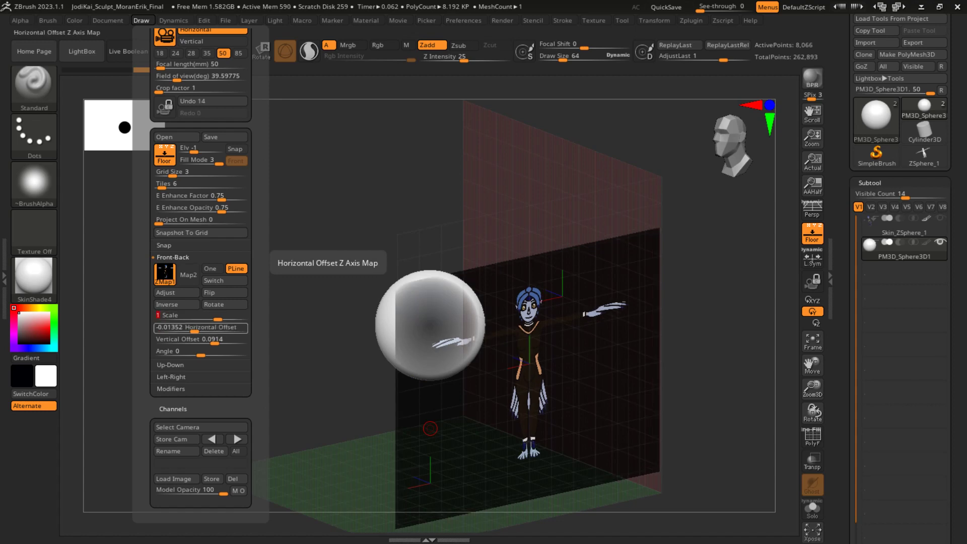
mouse_move(353, 448)
left_mouse_down()
mouse_move(564, 448)
mouse_move(685, 466)
mouse_move(435, 461)
mouse_move(483, 443)
mouse_move(533, 282)
mouse_move(641, 188)
left_mouse_up()
left_click(735, 147)
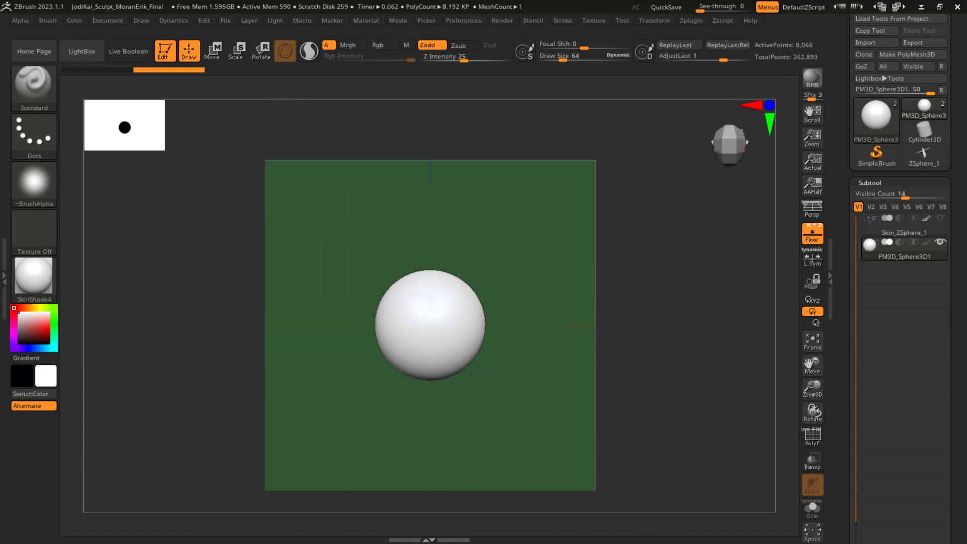
left_click(739, 148)
left_click_drag(625, 309, 693, 317)
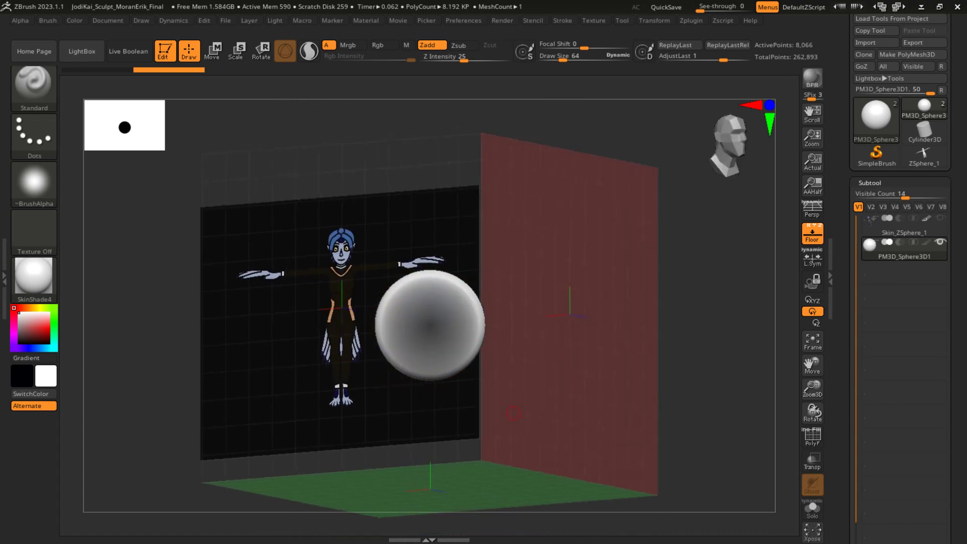
left_click_drag(559, 359, 496, 345)
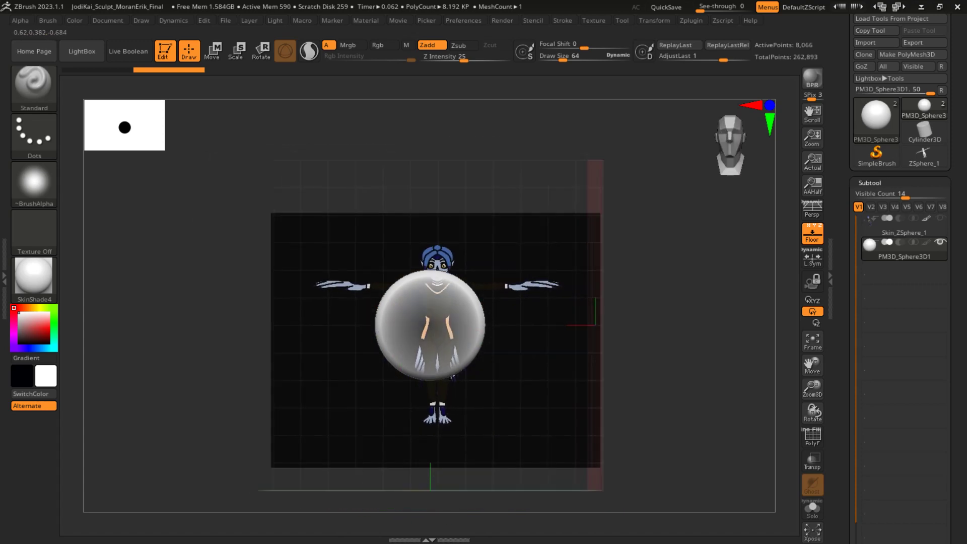
left_click_drag(370, 427, 405, 440)
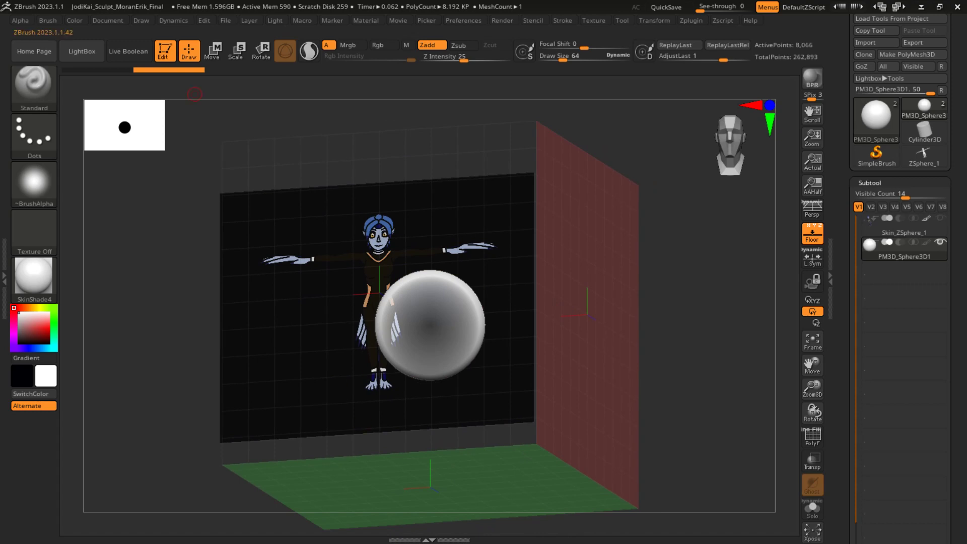
Step: Import Jodi Kai Back.png as Map2 of the Front-Back grid plane and view the plane from behind
left_click(141, 20)
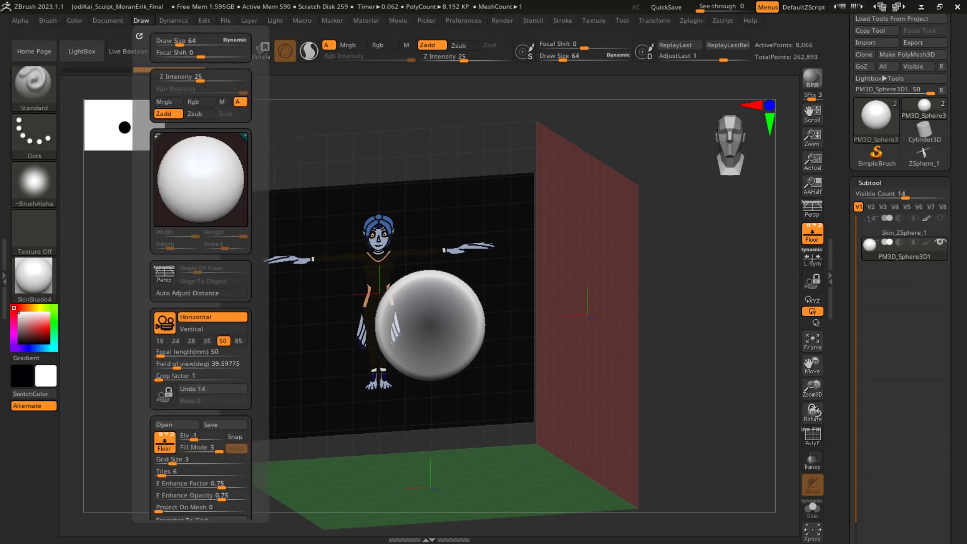
scroll(201, 272, "down", 6)
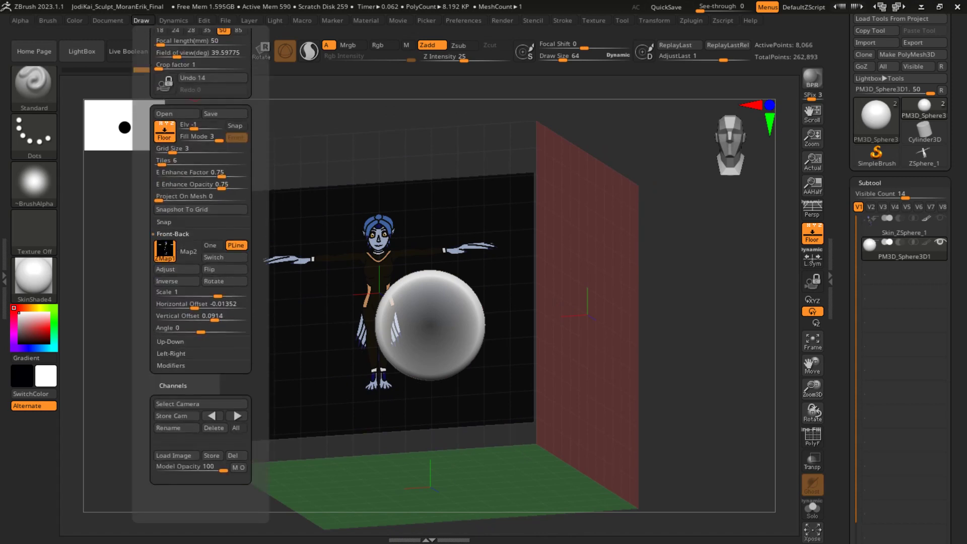
mouse_move(165, 250)
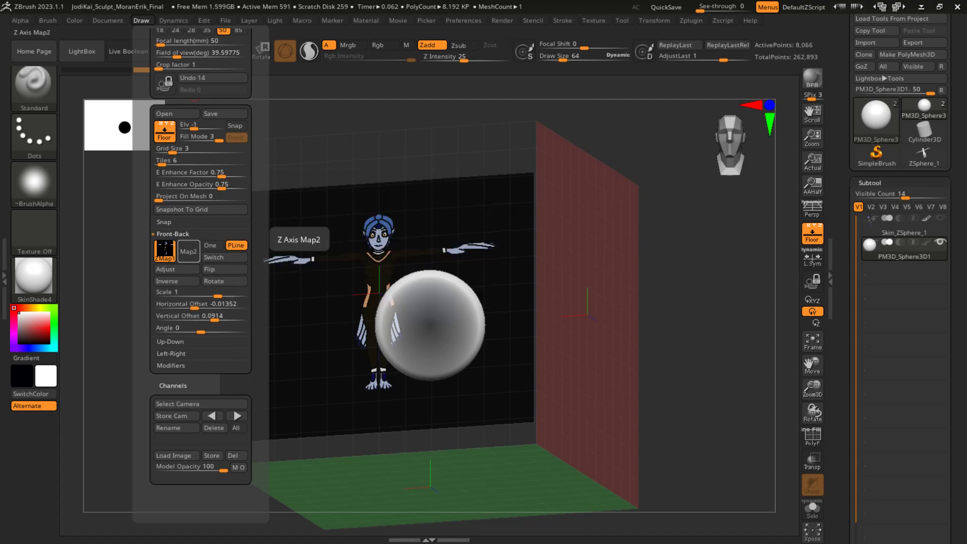
left_click(188, 251)
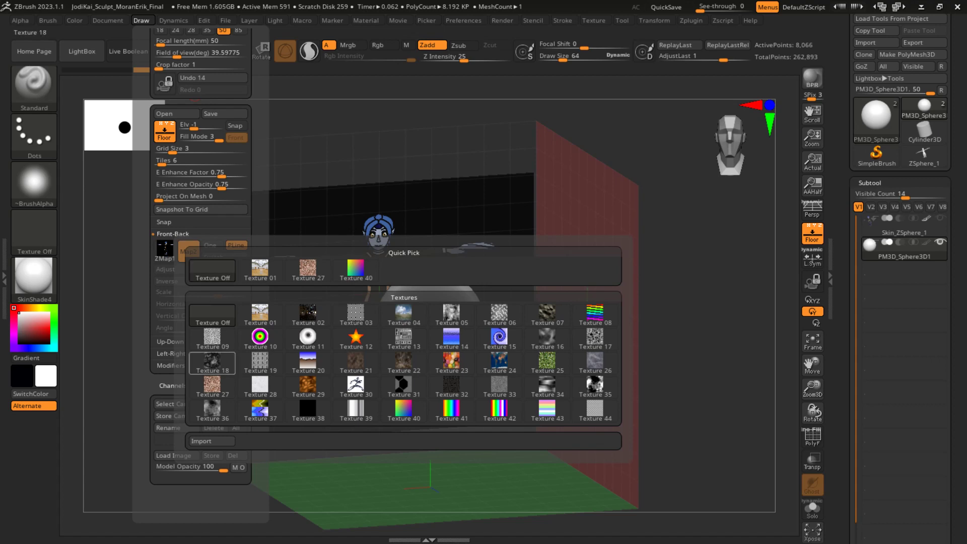
left_click(212, 441)
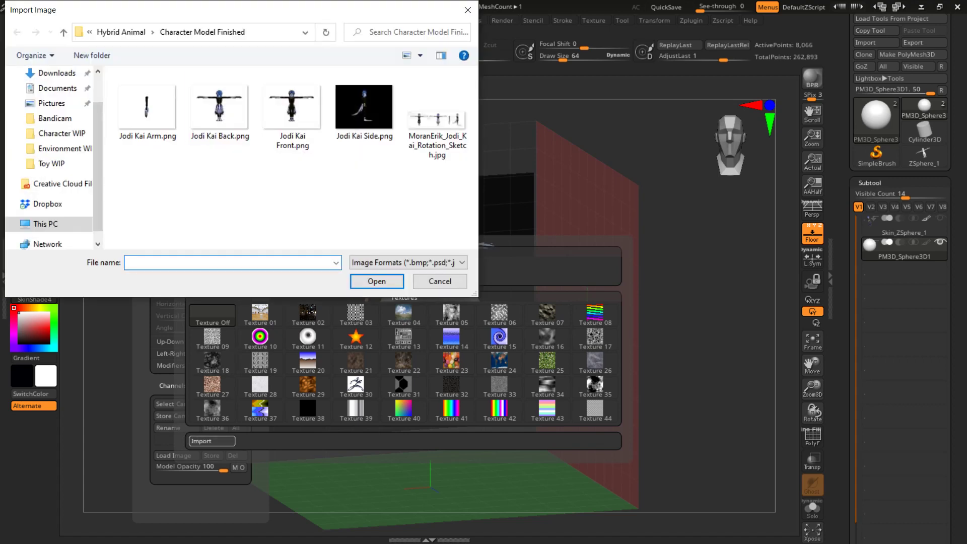
left_click(220, 107)
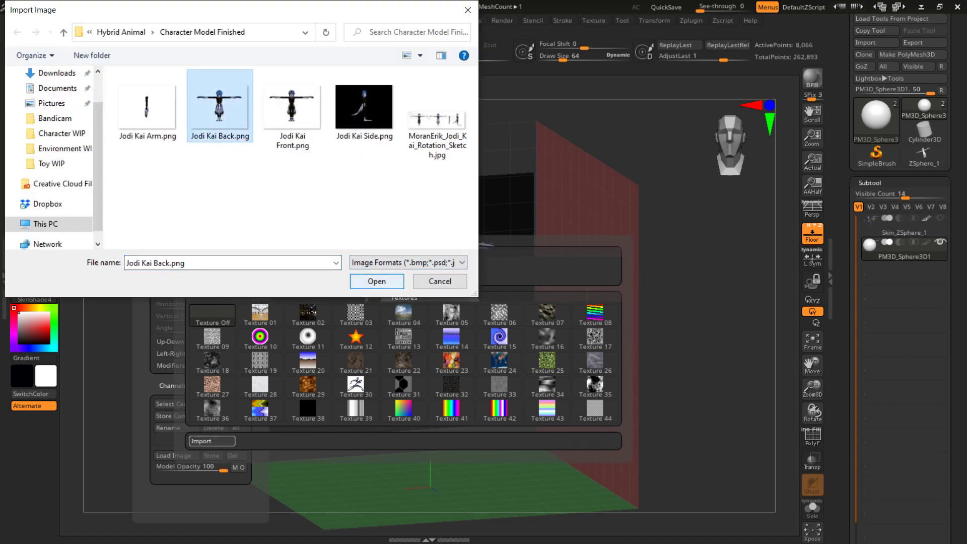
left_click(376, 281)
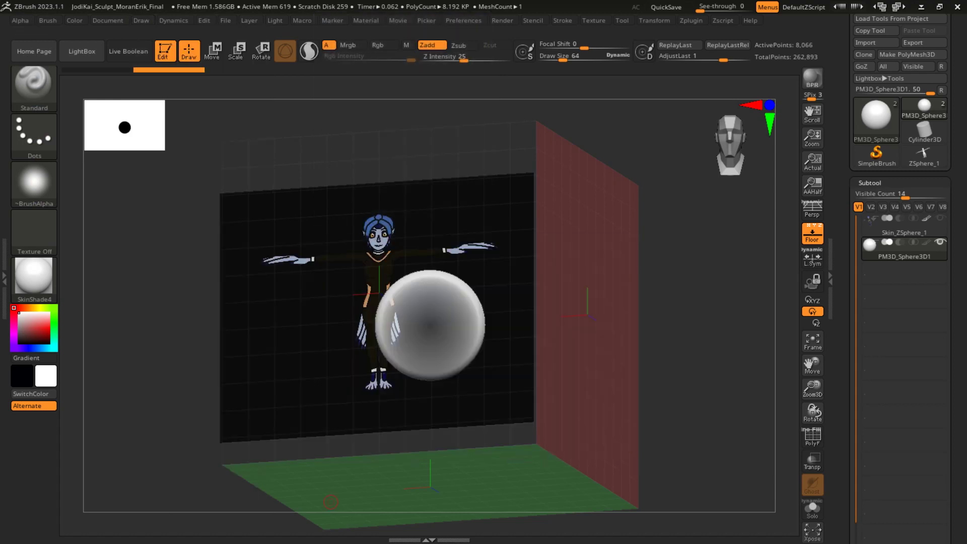
left_click_drag(343, 482, 300, 482)
left_click_drag(501, 441, 493, 434)
left_click(740, 142)
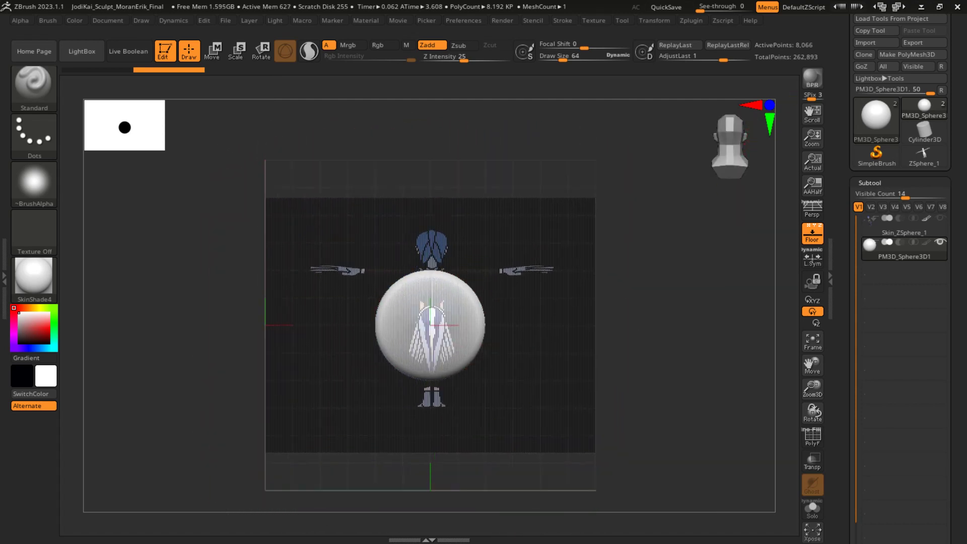
Step: Switch the Front-Back grid plane's two maps back and forth to compare the front and back reference images
left_click_drag(592, 388, 312, 400)
mouse_move(466, 400)
left_mouse_down()
mouse_move(587, 393)
mouse_move(470, 398)
left_mouse_up()
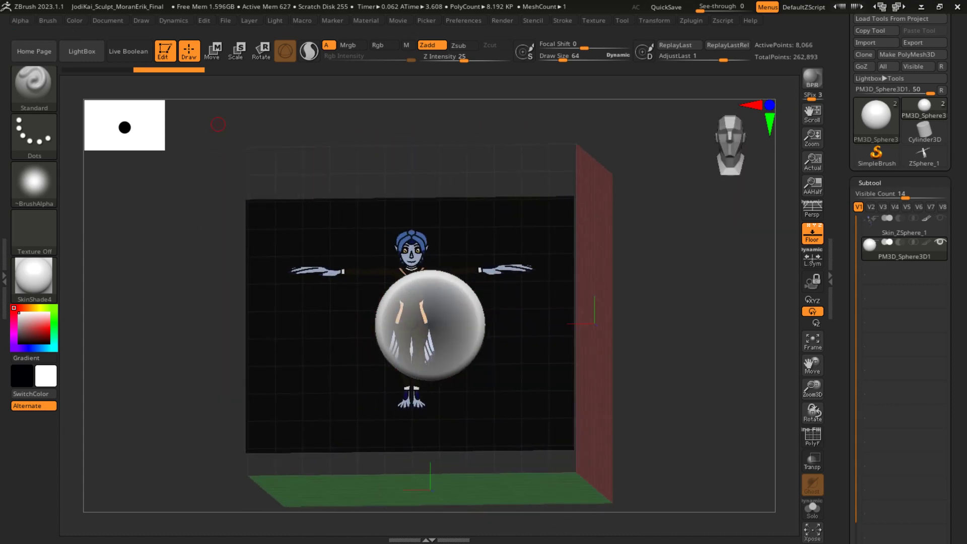
left_click(141, 20)
scroll(201, 302, "down", 10)
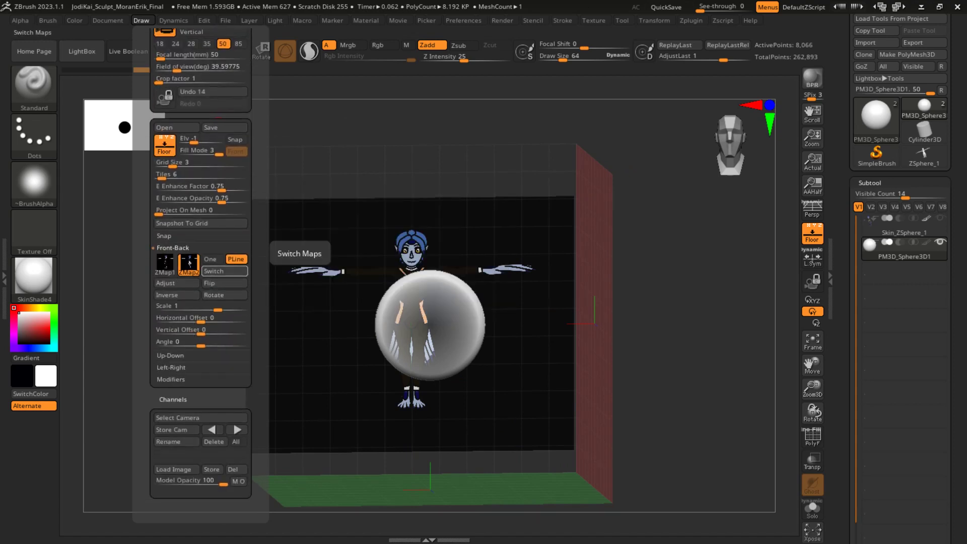
left_click(225, 271)
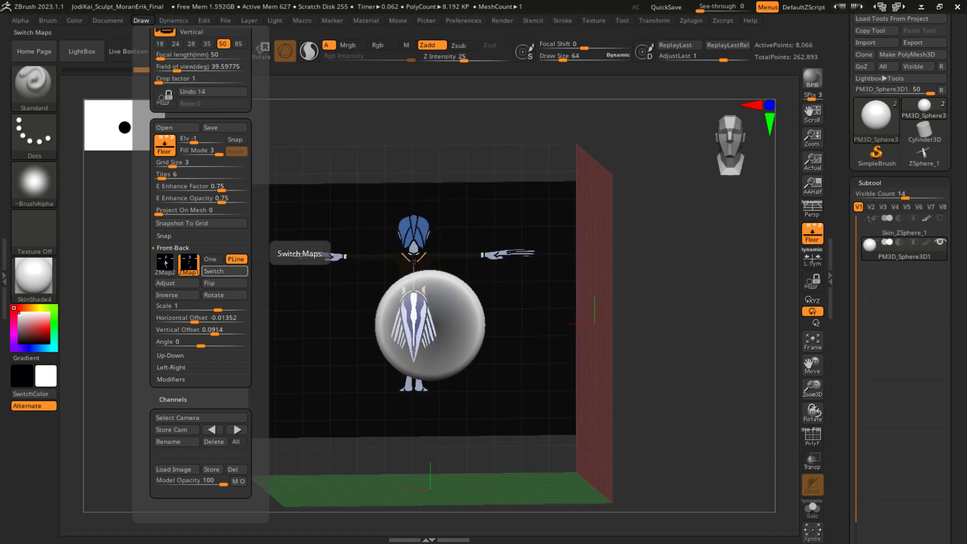
left_click(225, 271)
left_click(225, 271)
left_click(225, 271)
left_click(224, 271)
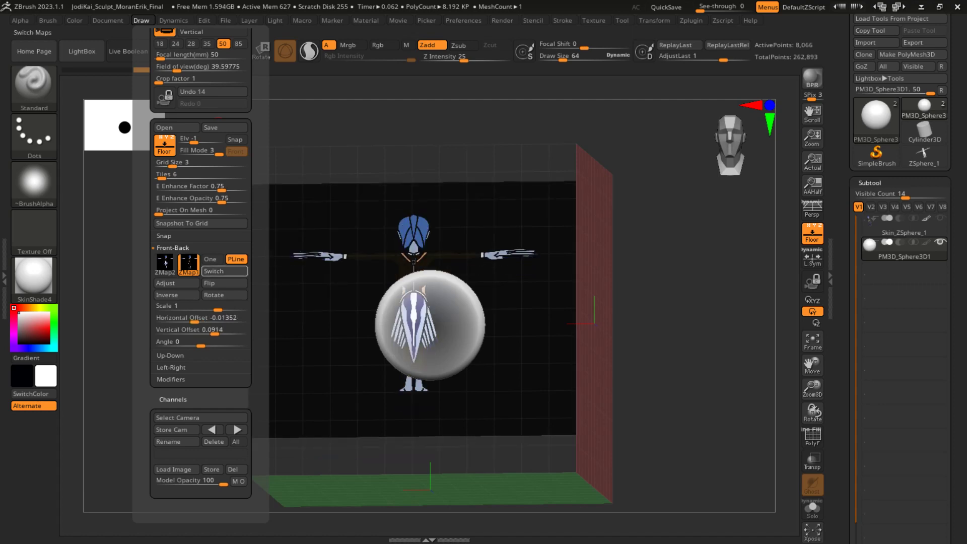
left_click(225, 271)
left_click(224, 271)
left_click(225, 271)
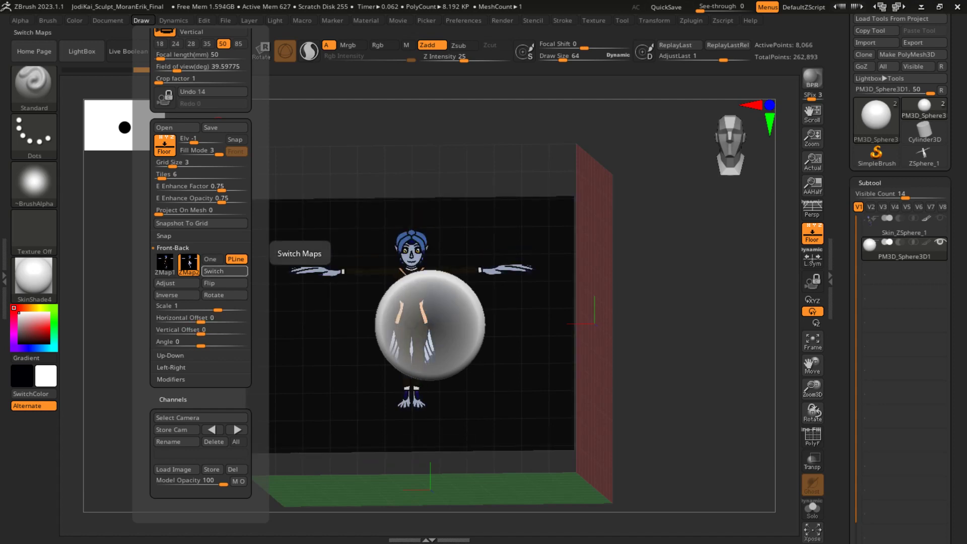
Step: Import Jodi Kai Side.png as Map1 of the Left-Right grid plane and orbit to view the side reference
mouse_move(189, 262)
left_click(173, 247)
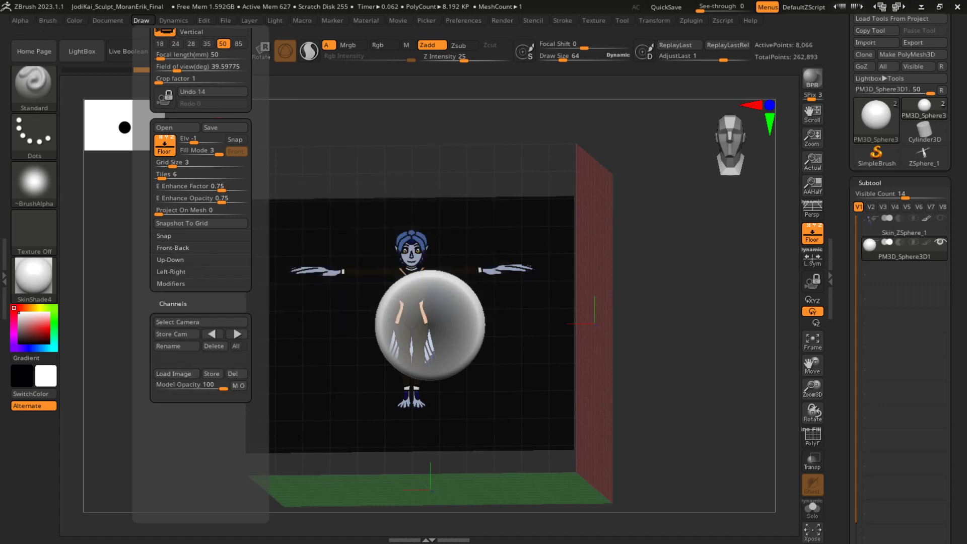
left_click(171, 272)
left_click(164, 289)
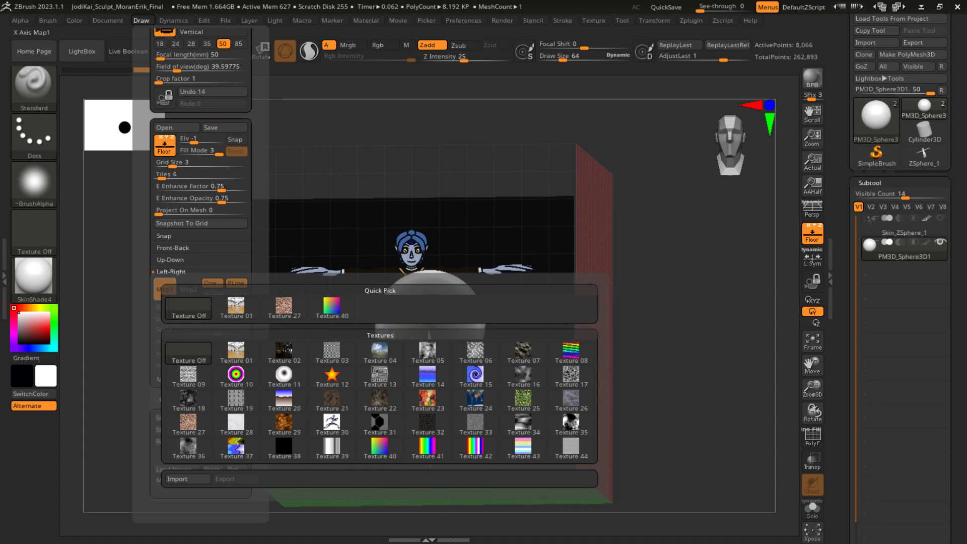
left_click(187, 478)
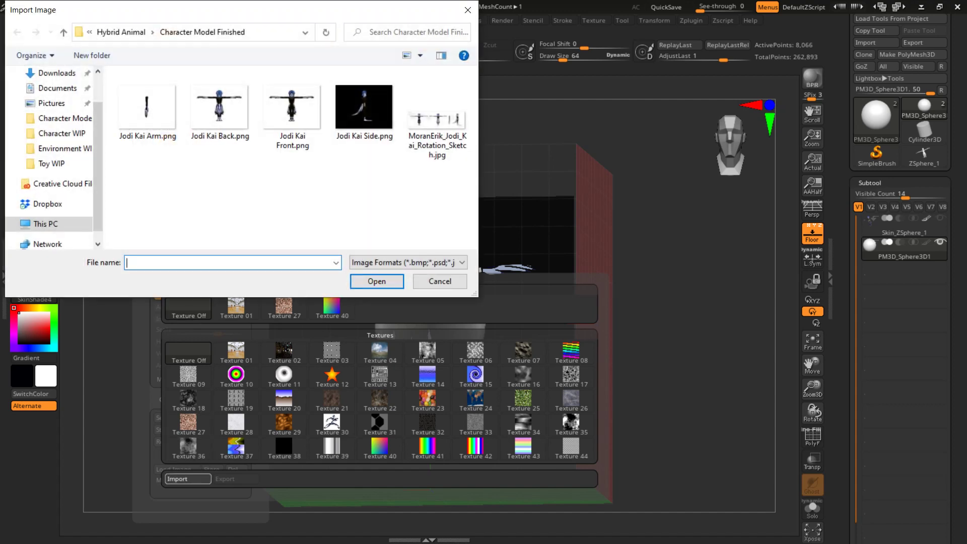
left_click(363, 108)
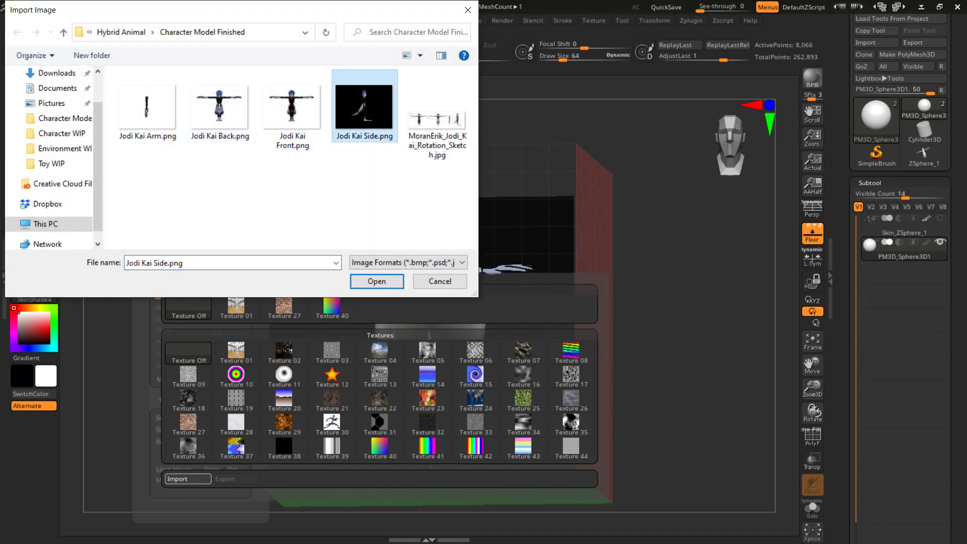
left_click(375, 281)
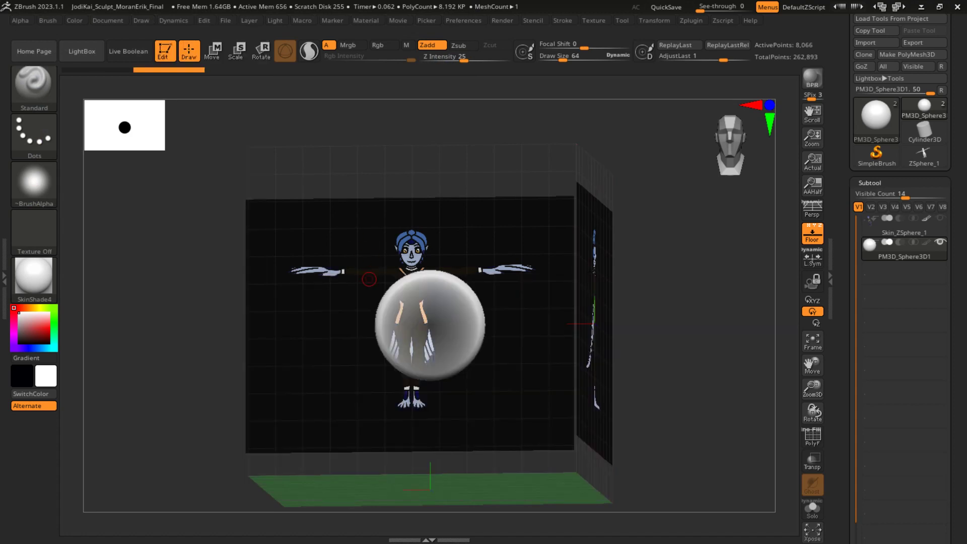
left_click_drag(369, 279, 477, 267)
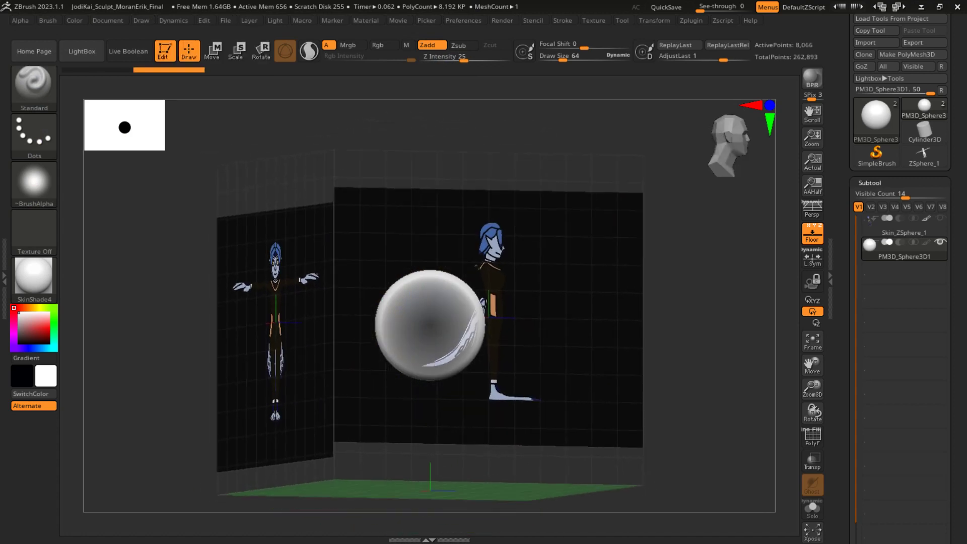
left_click_drag(446, 314, 385, 321)
Step: Import Jodi Kai Arm.png as Map1 of the Up-Down grid plane and view the model from the side
left_click(141, 21)
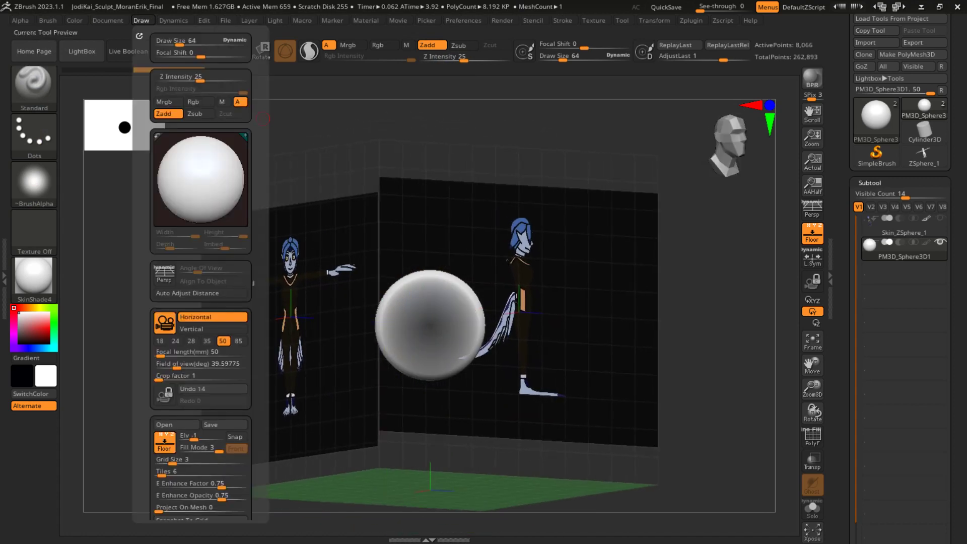
scroll(200, 282, "down", 5)
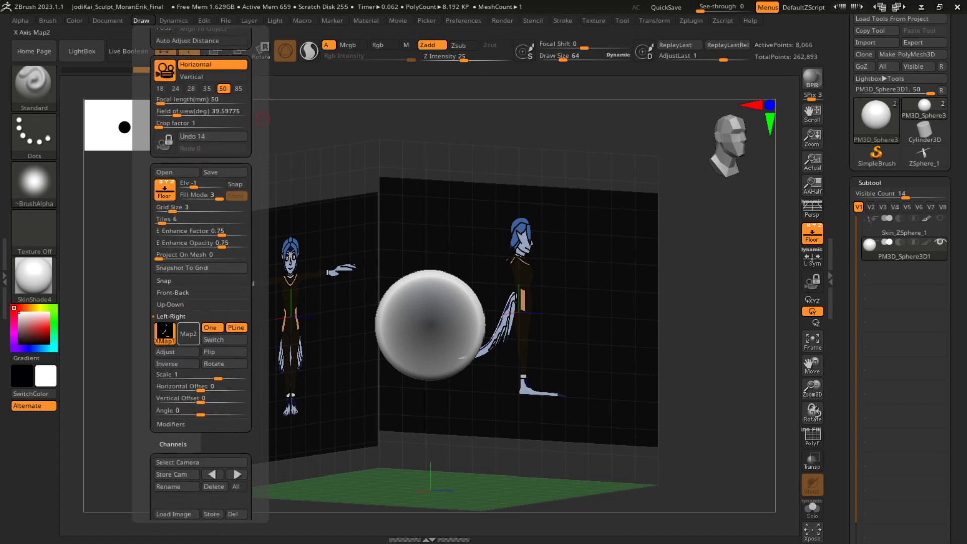
left_click(171, 316)
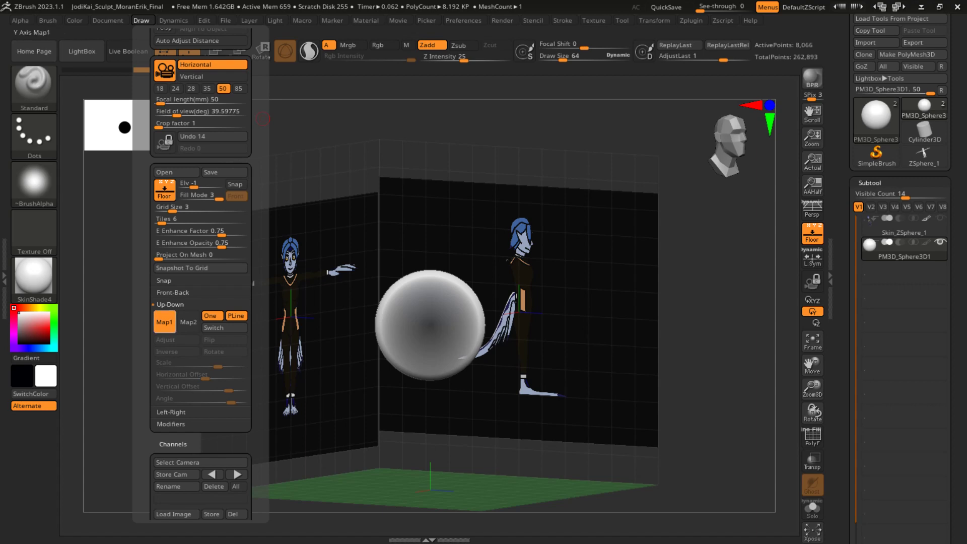
left_click(164, 322)
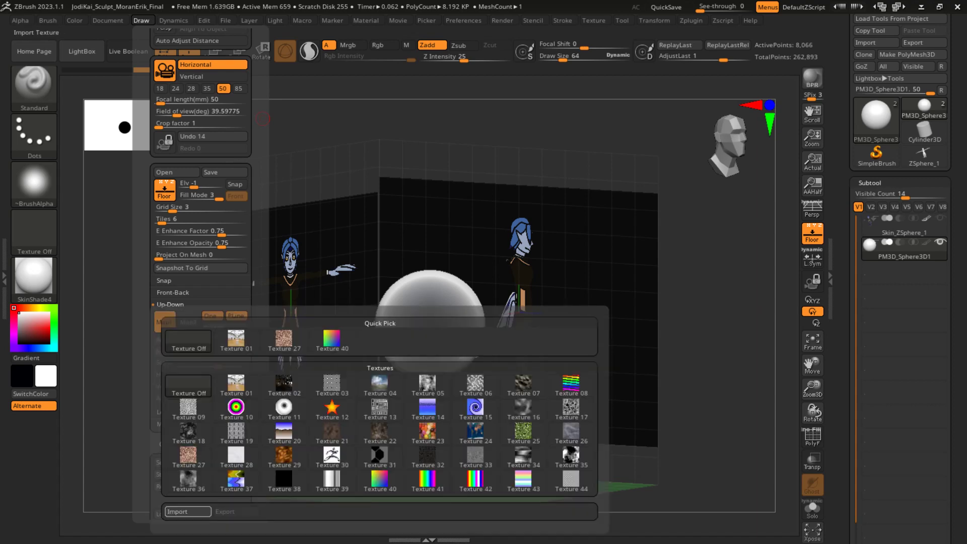
left_click(188, 511)
left_click(147, 107)
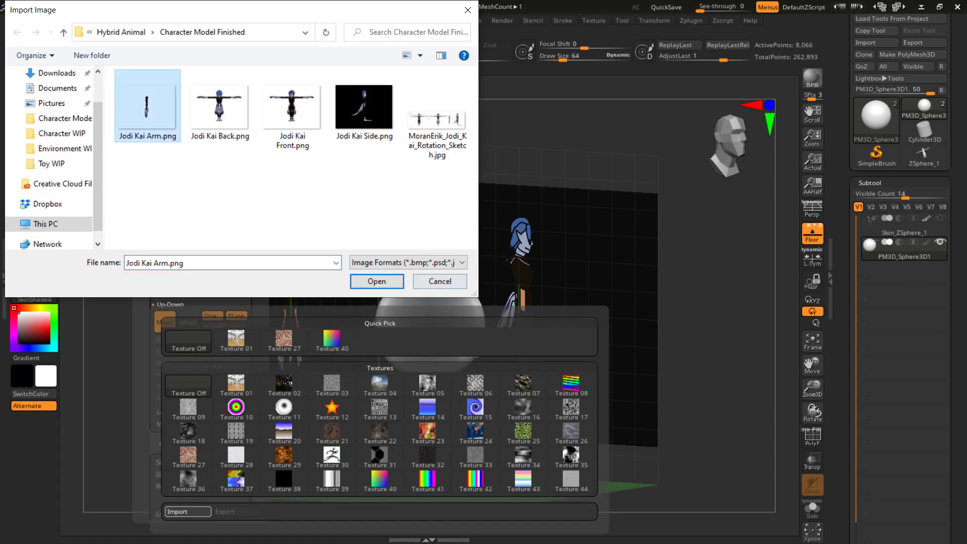
left_click(376, 281)
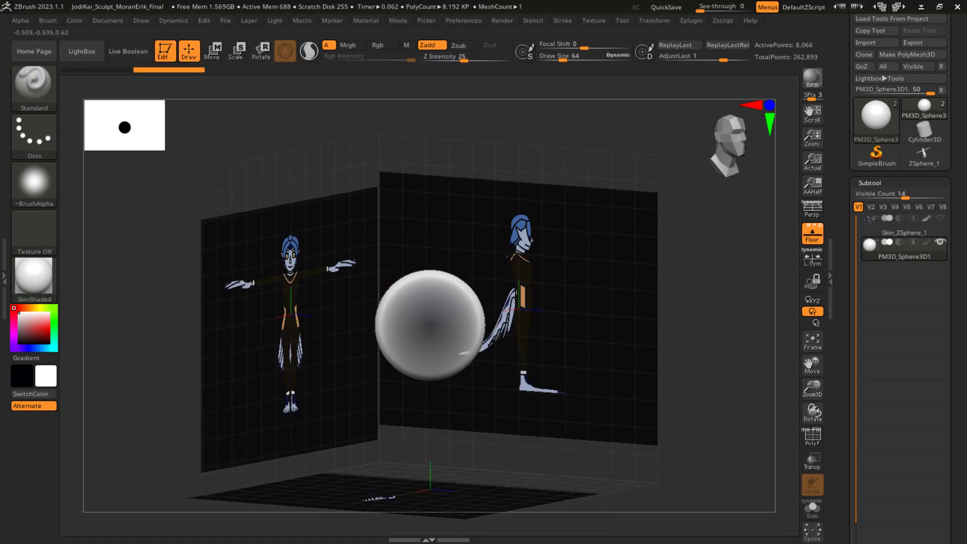
left_click_drag(287, 332, 332, 360)
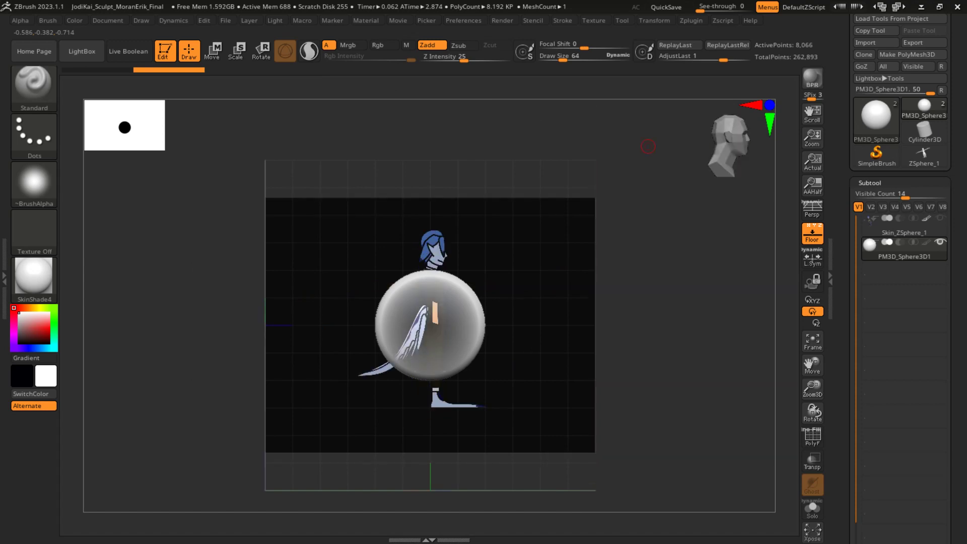
Step: Set the Up-Down reference image's horizontal offset to 0 and vertical offset to 0.05053
left_click(141, 20)
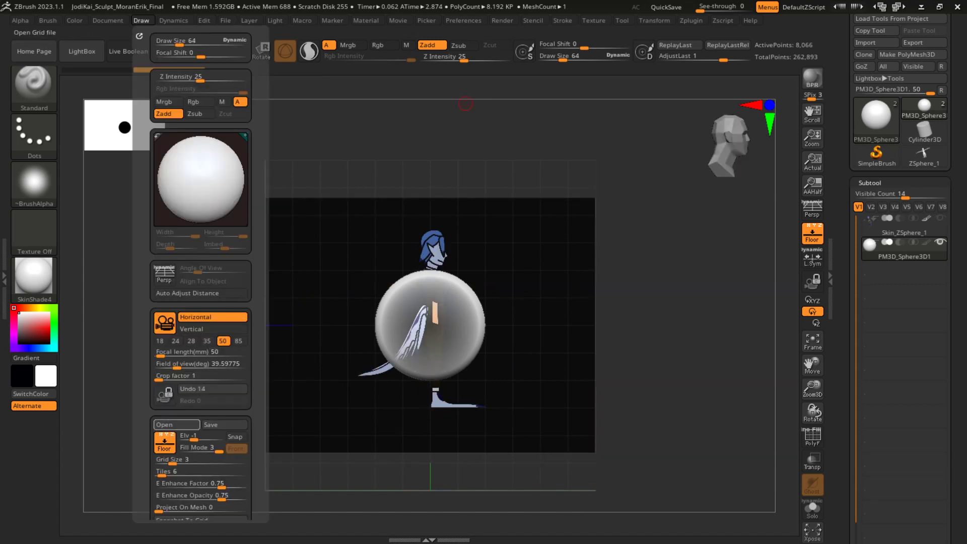
scroll(201, 352, "down", 5)
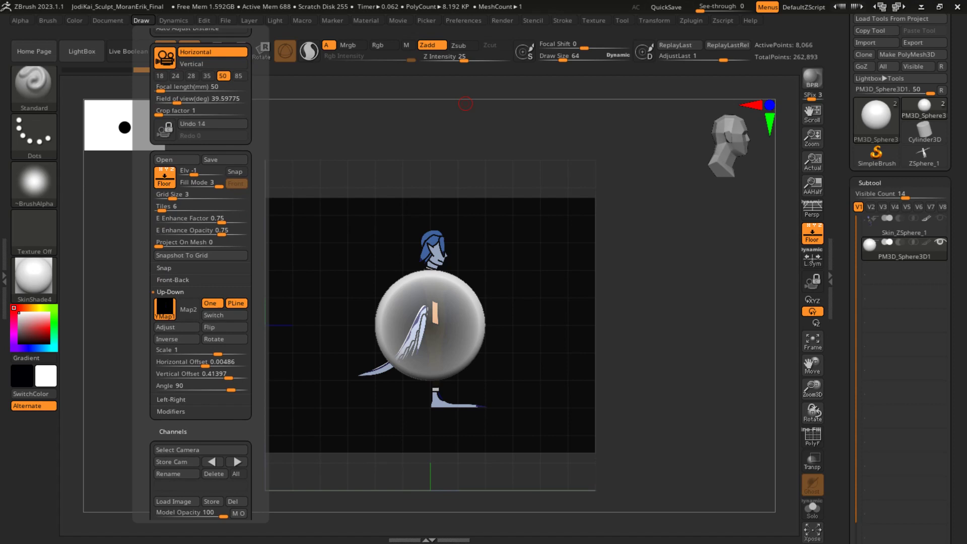
left_click_drag(205, 363, 209, 375)
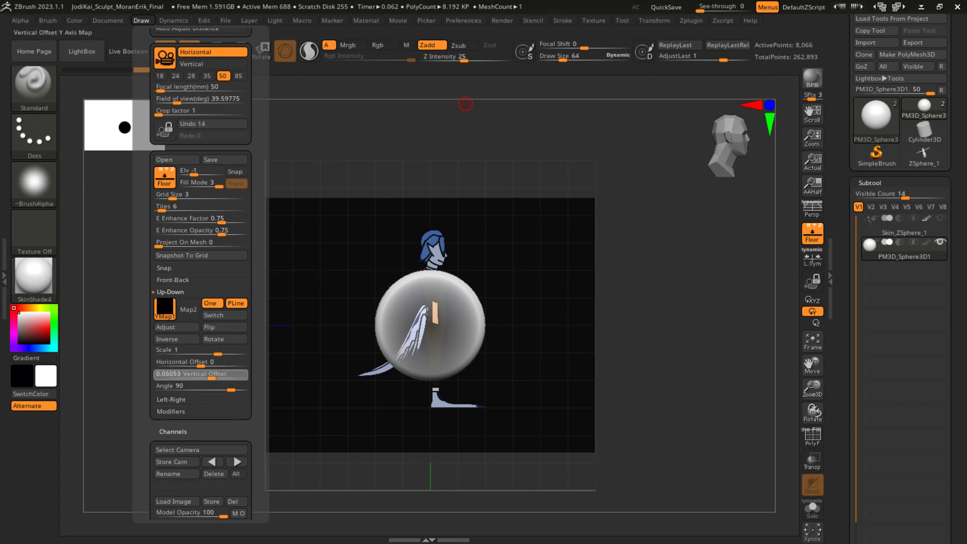
Step: Adjust the Left-Right reference image to scale 1.351, horizontal offset -0.05053 and vertical offset 0.0914
left_click(170, 292)
left_click(172, 304)
mouse_move(201, 373)
left_mouse_down()
mouse_move(229, 361)
mouse_move(190, 376)
mouse_move(197, 387)
mouse_move(215, 385)
left_mouse_up()
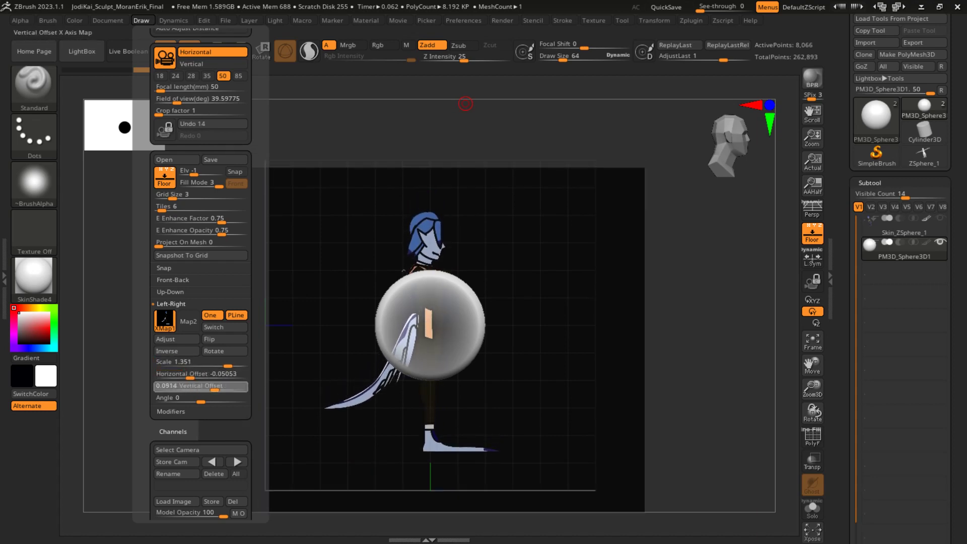
Step: Enlarge and reposition the Front-Back reference image to line up with the side reference, and snap to the front view
left_click_drag(363, 438, 227, 438)
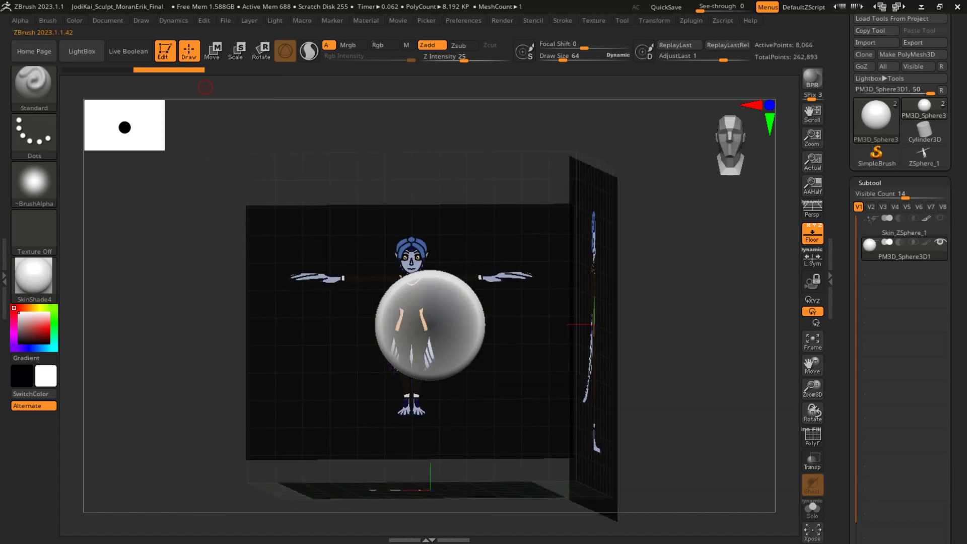
left_click(141, 21)
scroll(201, 385, "down", 5)
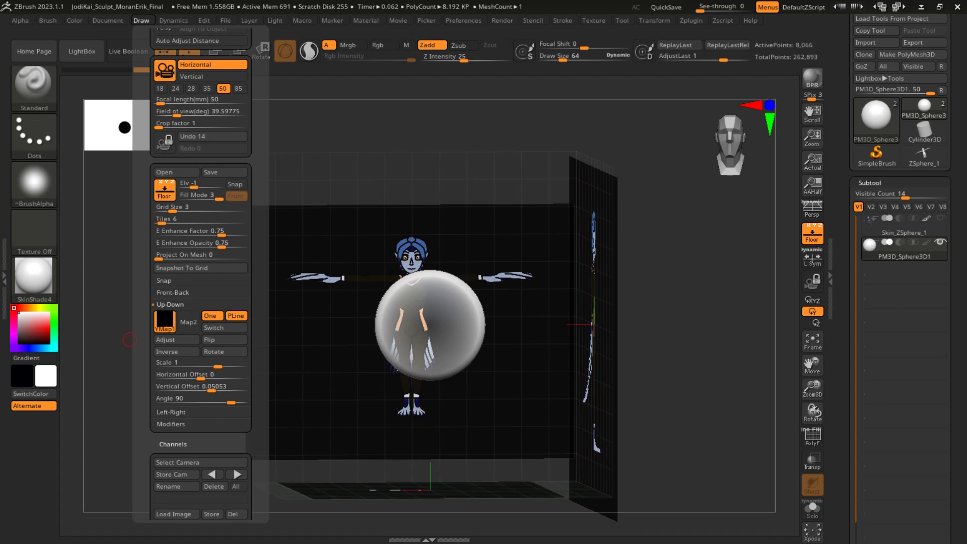
left_click(173, 292)
left_click_drag(237, 351, 223, 352)
left_click(165, 309)
left_click_drag(753, 178, 746, 177, "shift")
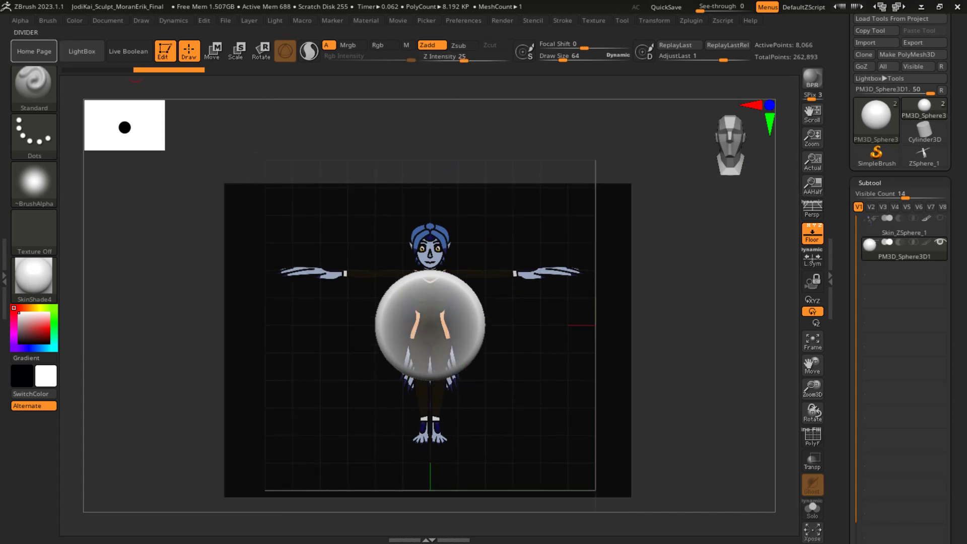
Step: Choose the Move brush and set its draw size to about 472
left_click(33, 84)
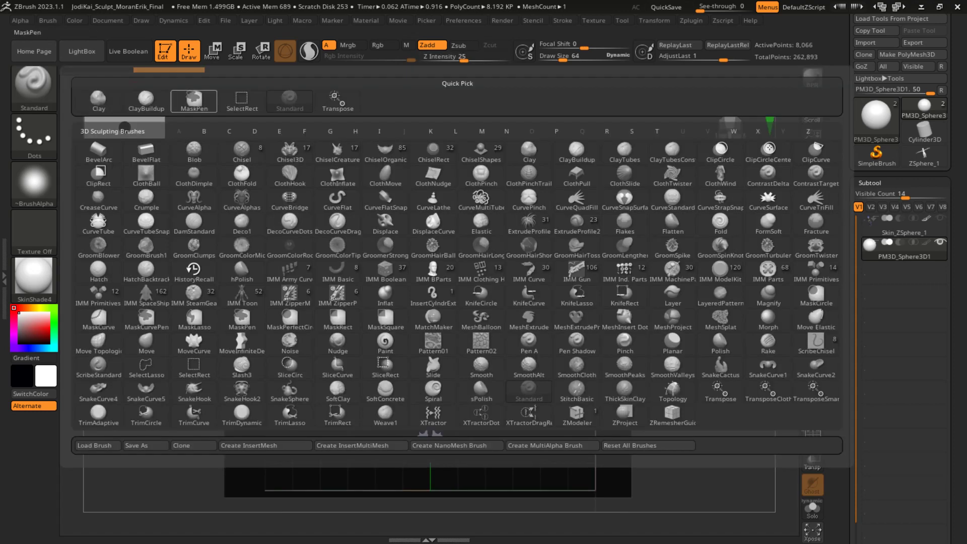
key("m")
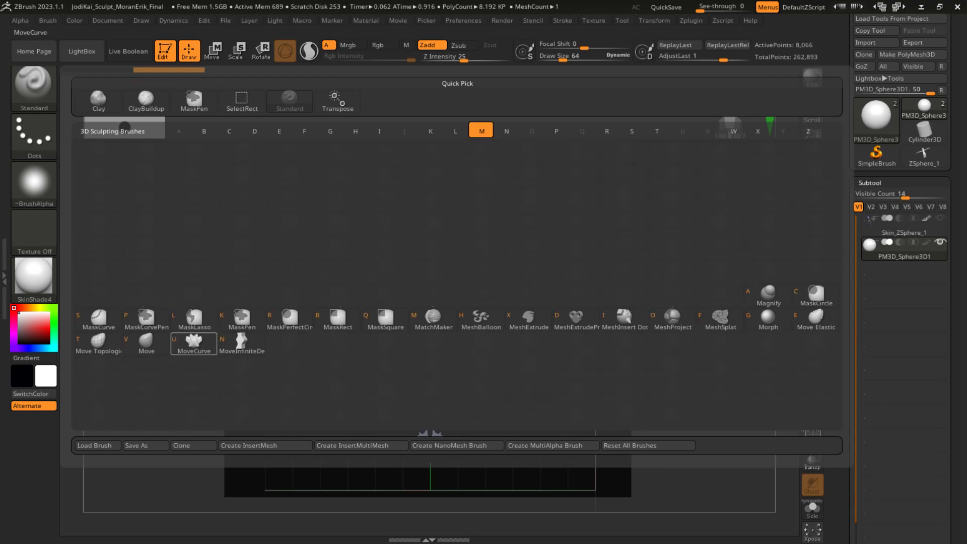
key("v")
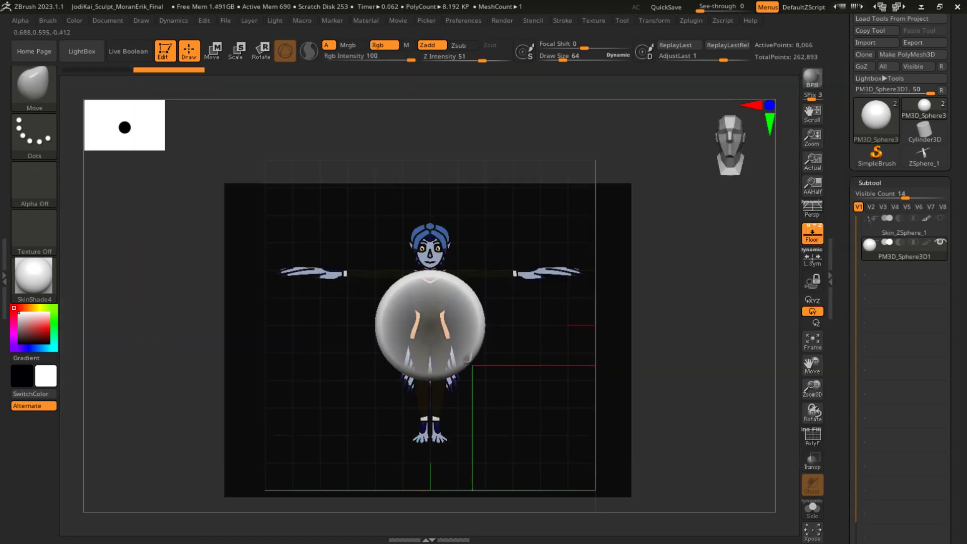
key("s")
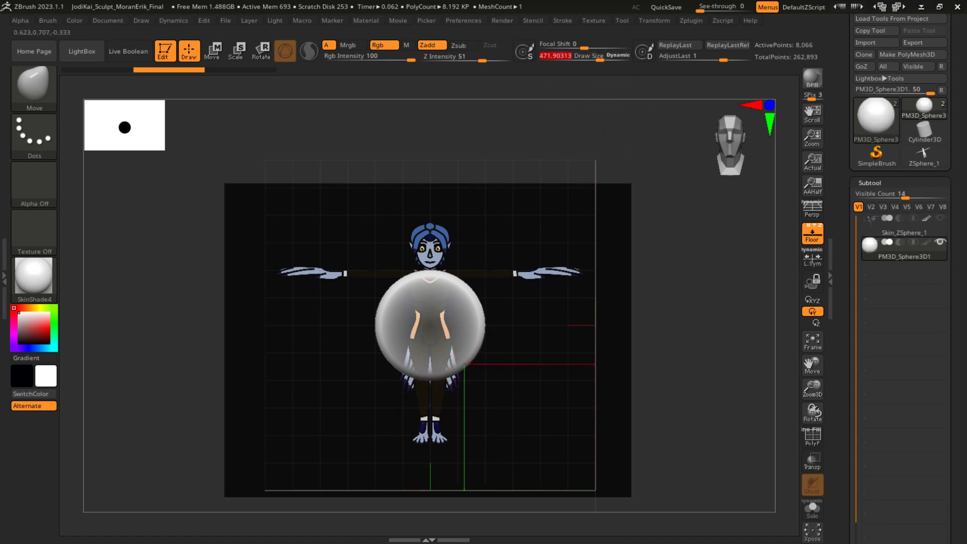
Step: Pull the sphere with the Move brush into a rough torso shape with two legs and shoulders over the front reference
left_click_drag(464, 363, 442, 453)
left_click_drag(402, 358, 417, 471)
left_click_drag(472, 293, 511, 283)
left_click_drag(485, 329, 436, 330)
left_click_drag(379, 335, 408, 334)
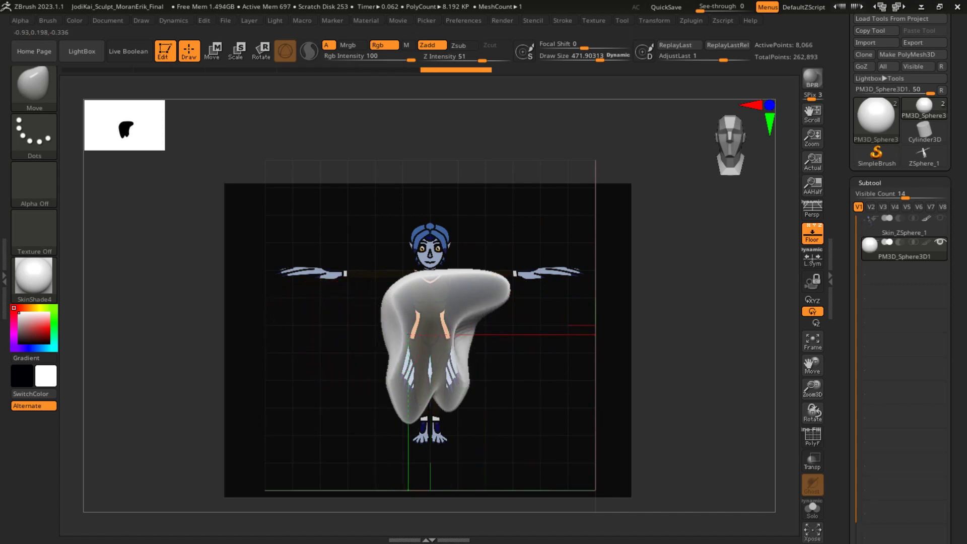
left_click_drag(390, 296, 378, 287)
left_click_drag(444, 276, 442, 285)
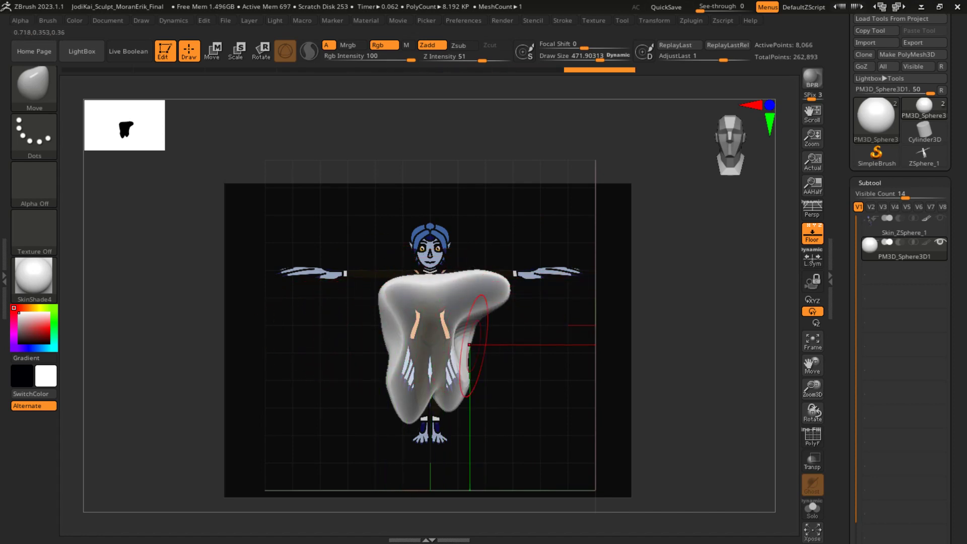
left_click_drag(470, 342, 434, 333)
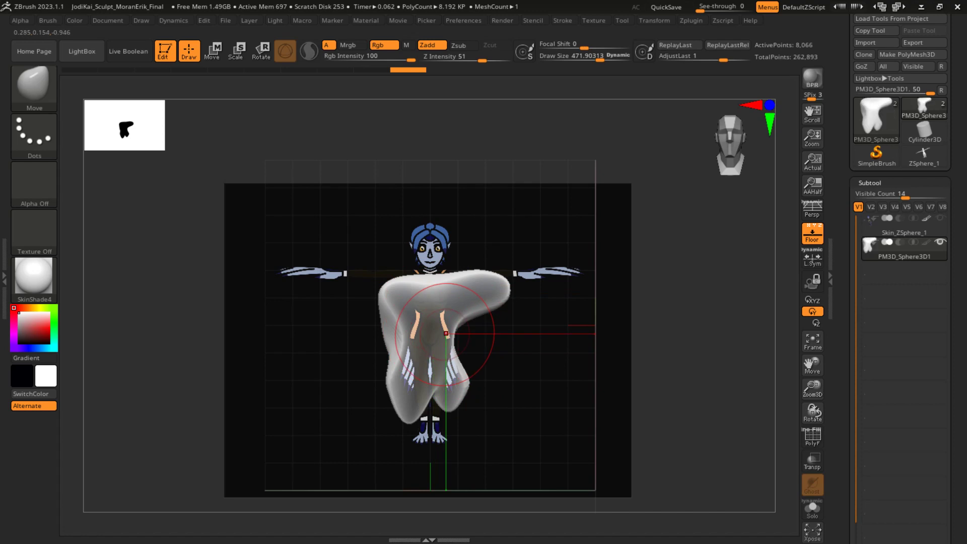